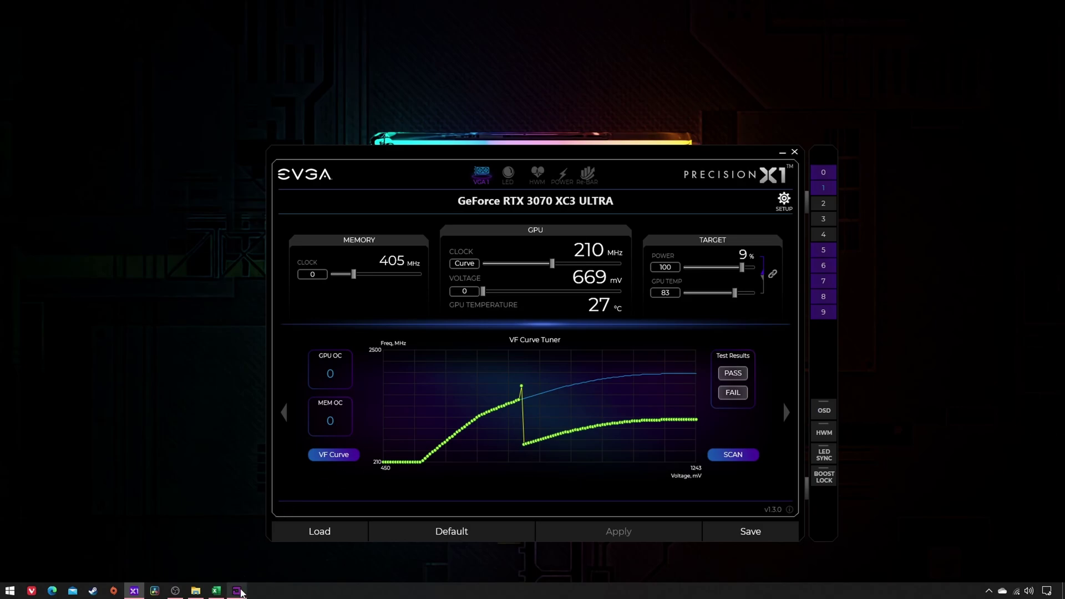
- In OCCT settings, make tests stop at 90°C and stop on error
left_click(238, 591)
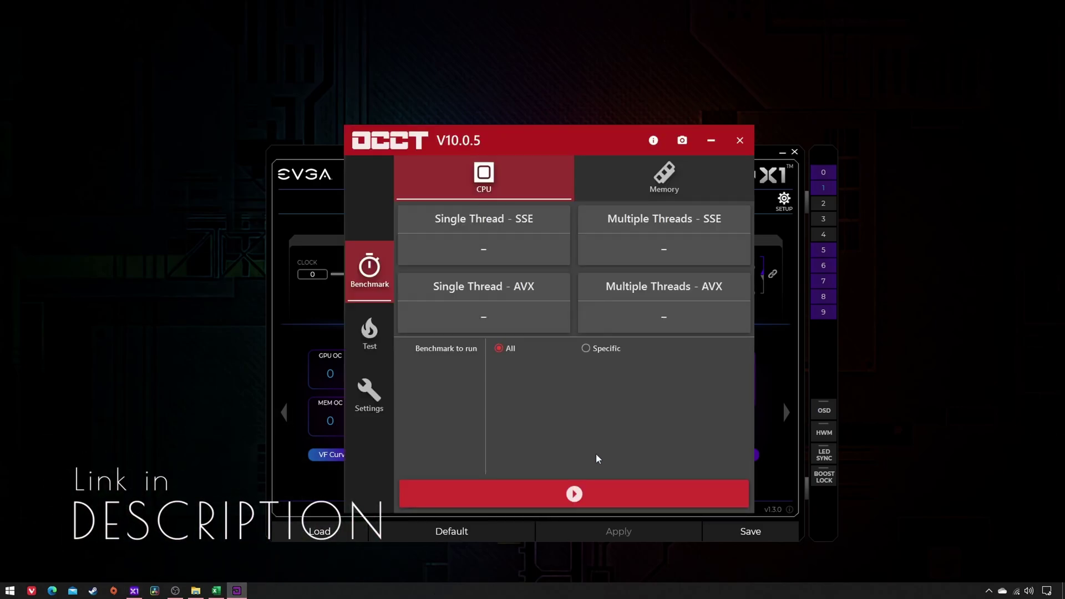
left_click(373, 399)
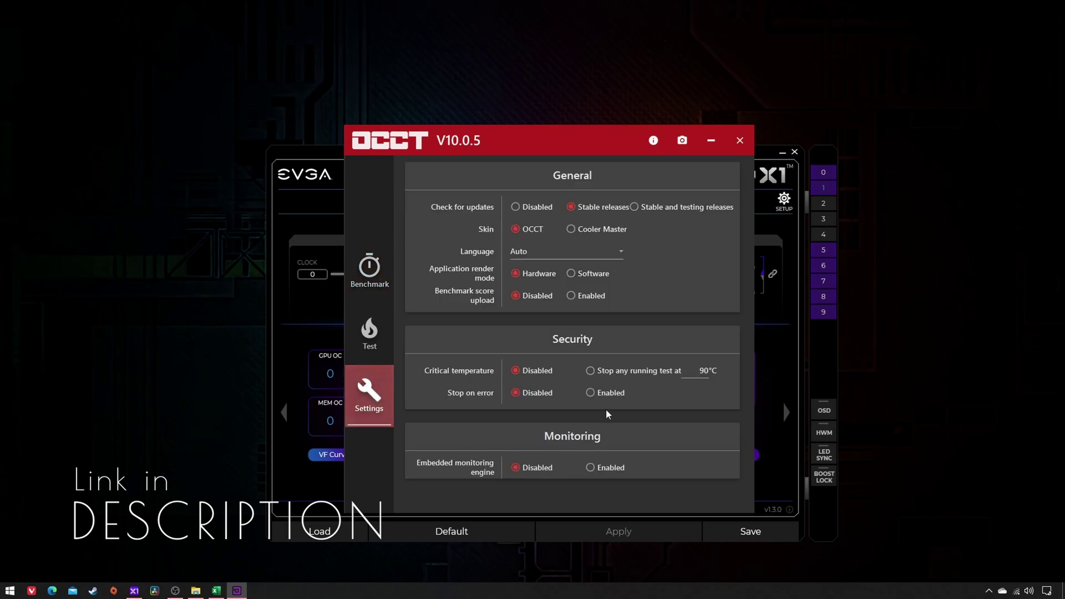
left_click(590, 374)
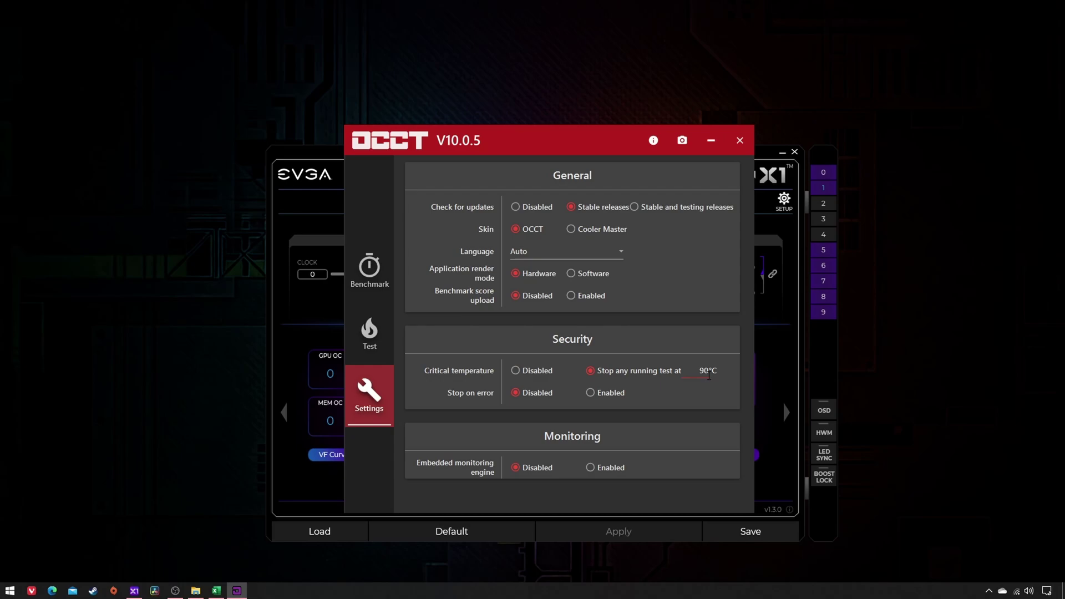
left_click(590, 392)
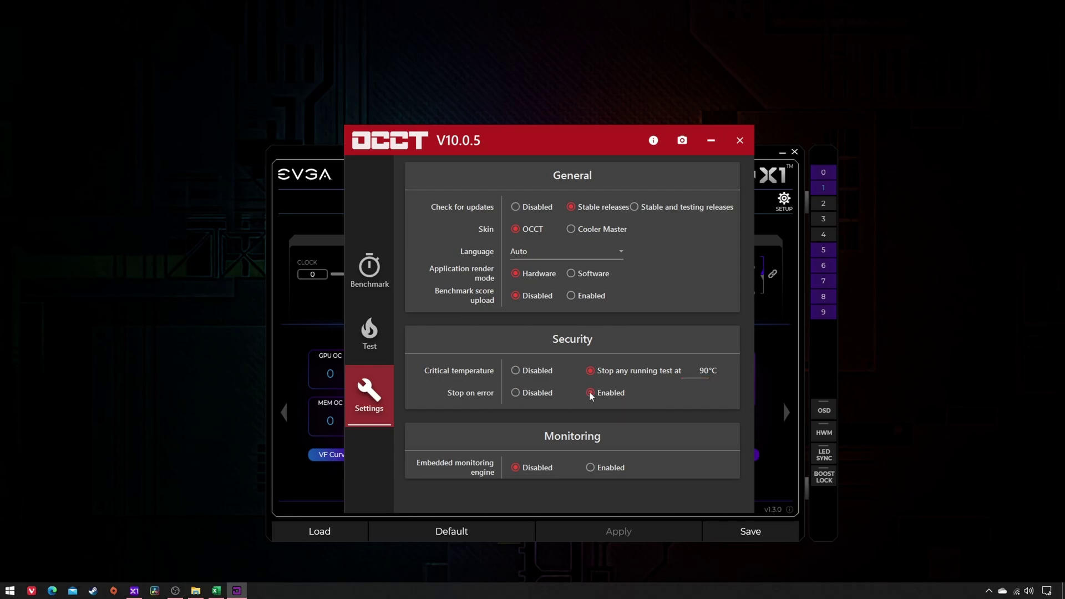
- Configure the 3D test with error detection, shader complexity 8 and 100% GPU usage
left_click(377, 335)
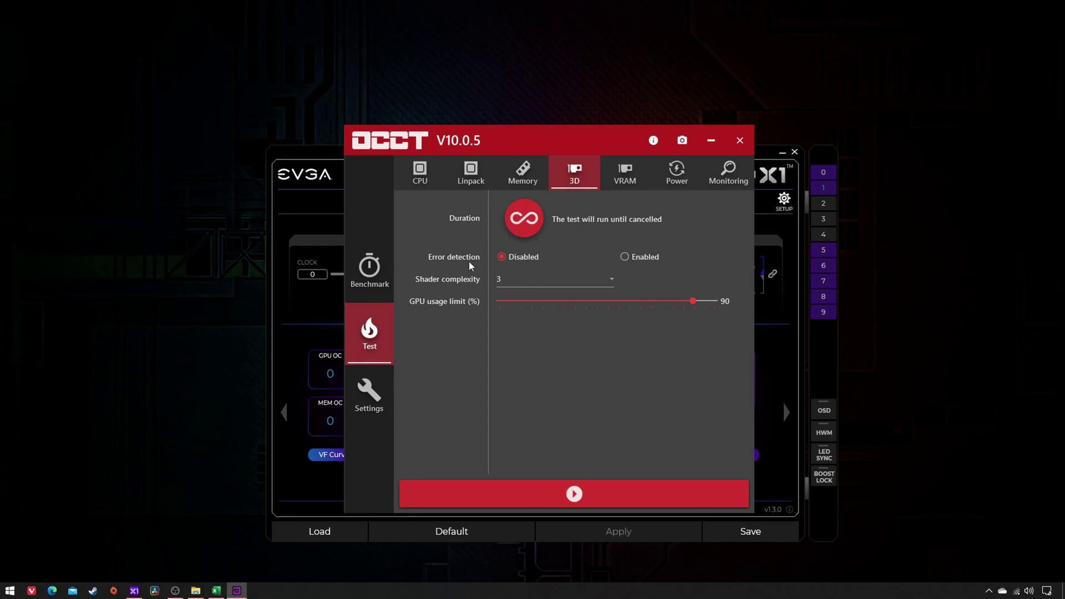
left_click(625, 257)
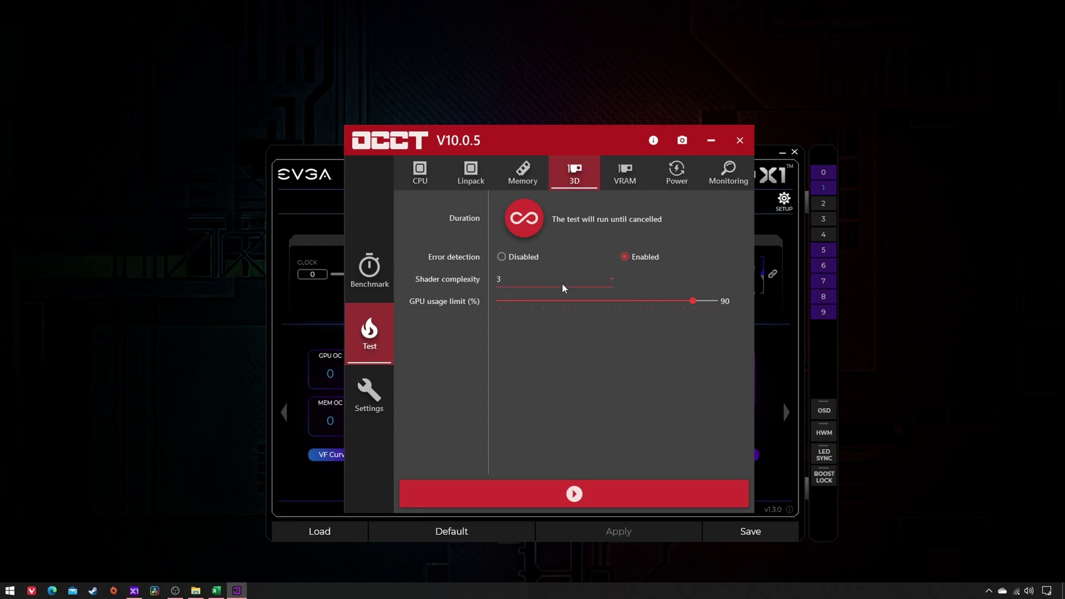
left_click(534, 284)
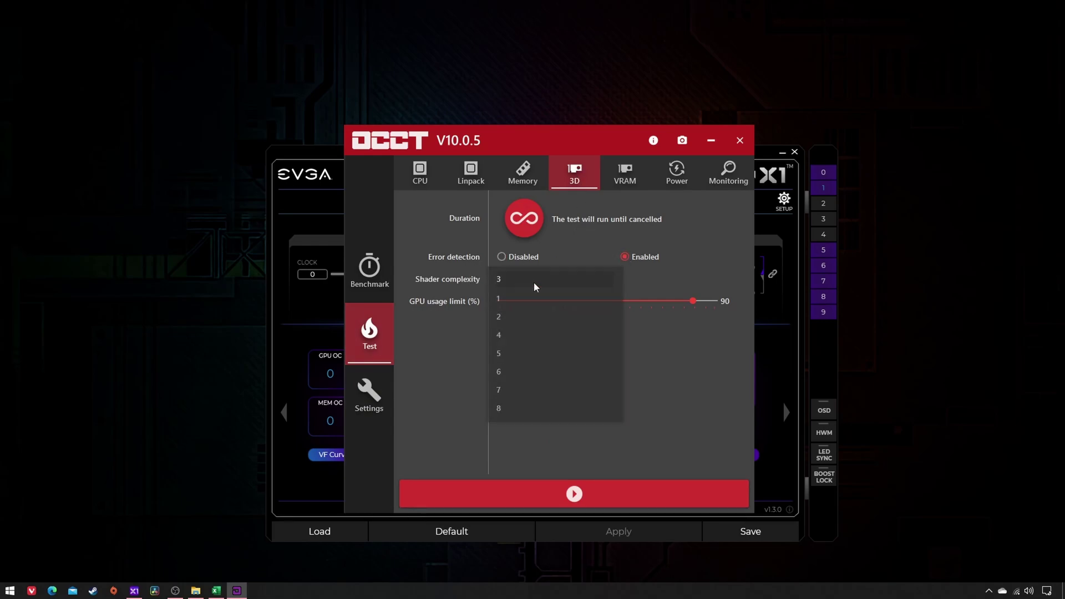
left_click(517, 408)
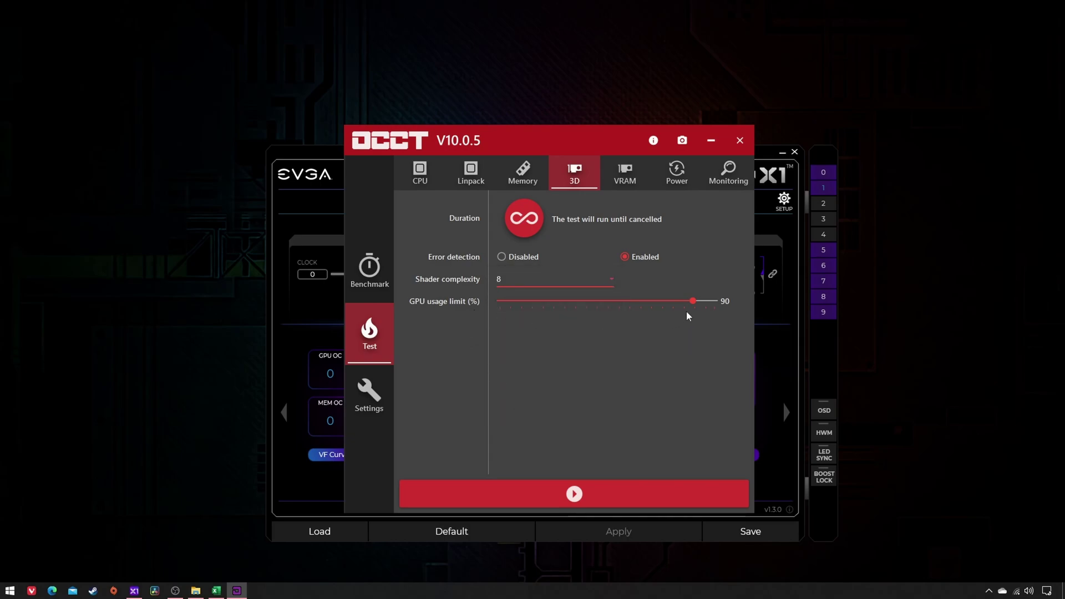
left_click_drag(695, 298, 742, 300)
- Reset HWiNFO64's minimum, maximum and average sensor values, then start OCCT's 3D stress test
left_click(989, 590)
left_click(978, 575)
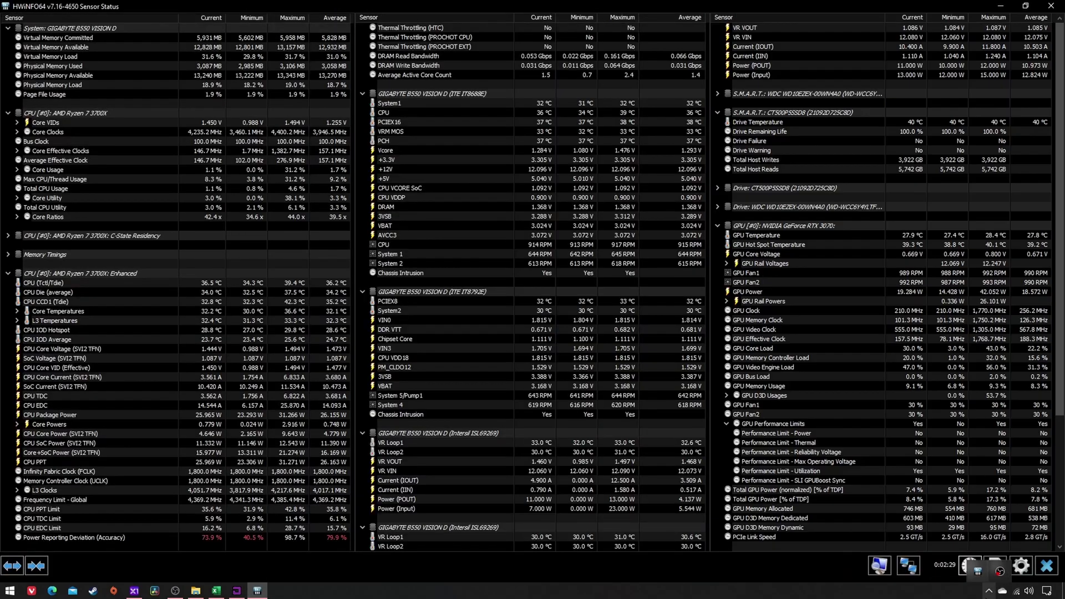
left_click(968, 566)
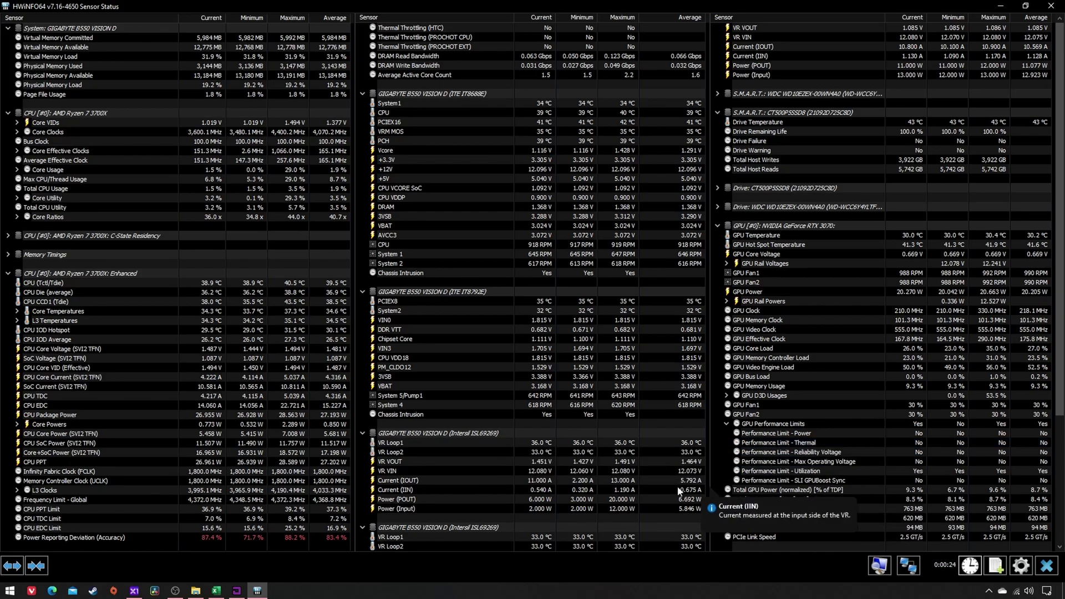
left_click(256, 592)
left_click(516, 533)
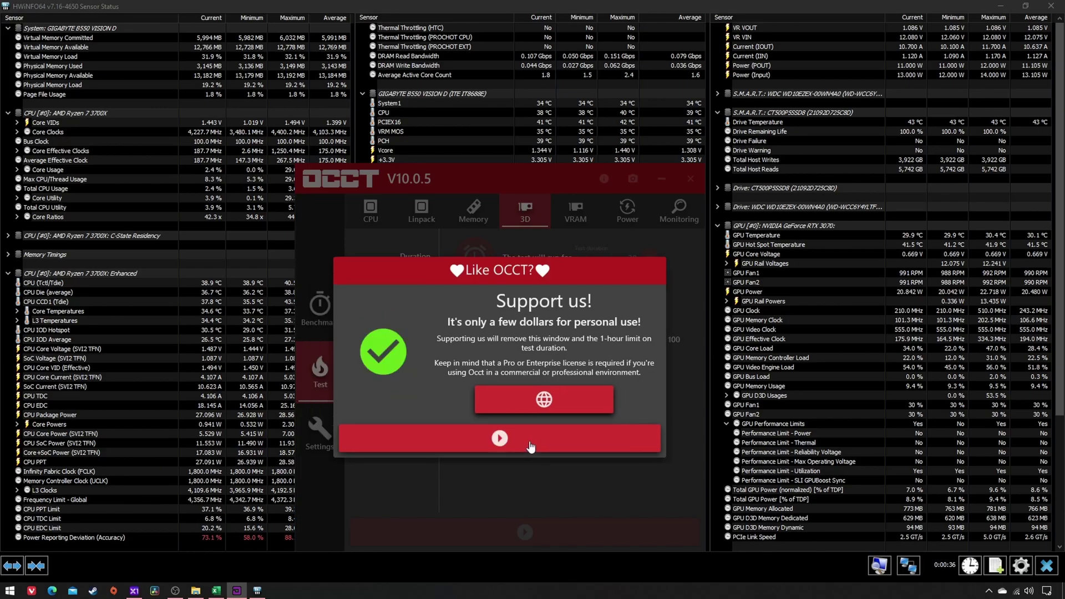
- Dismiss the Support us prompt, let the 3D test run about 59 seconds, then stop it
left_click(561, 447)
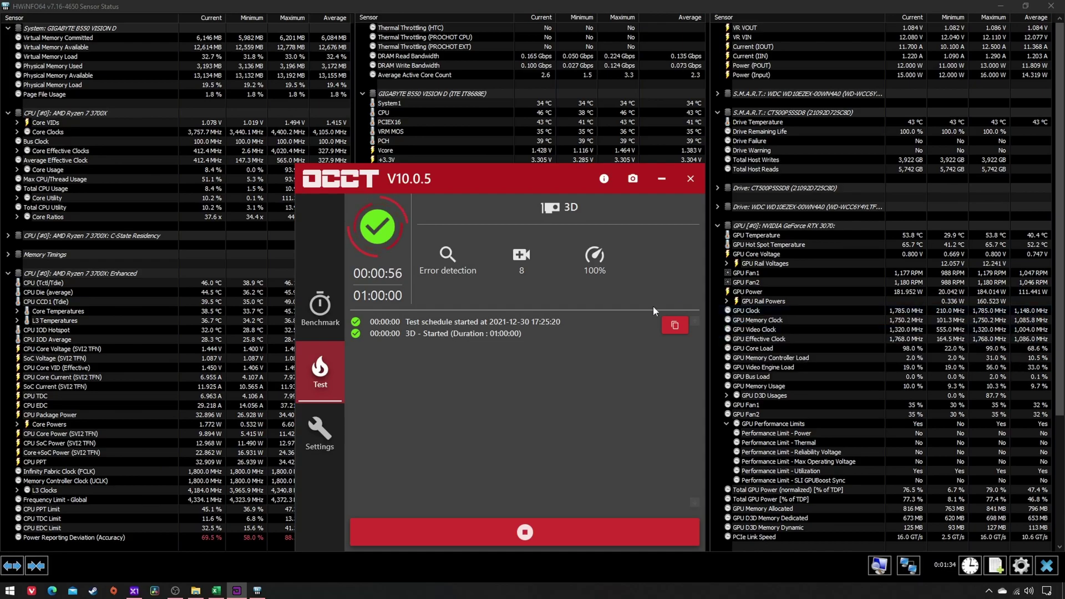
left_click(454, 536)
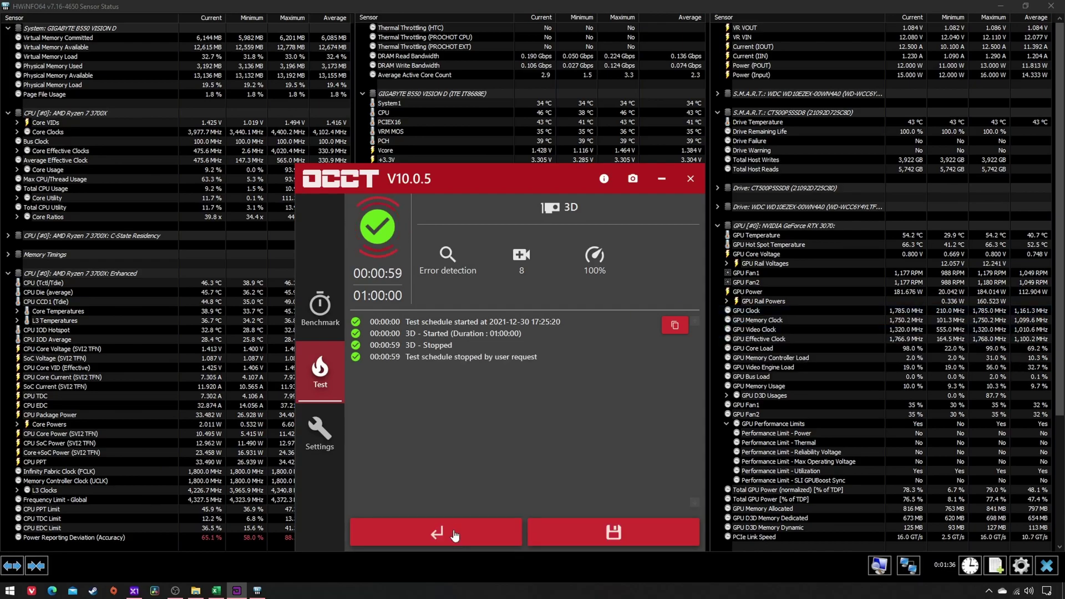
- Nudge the 800 mV VF-curve point down one notch from +270 MHz, apply it, and return to OCCT's 3D setup
left_click(135, 592)
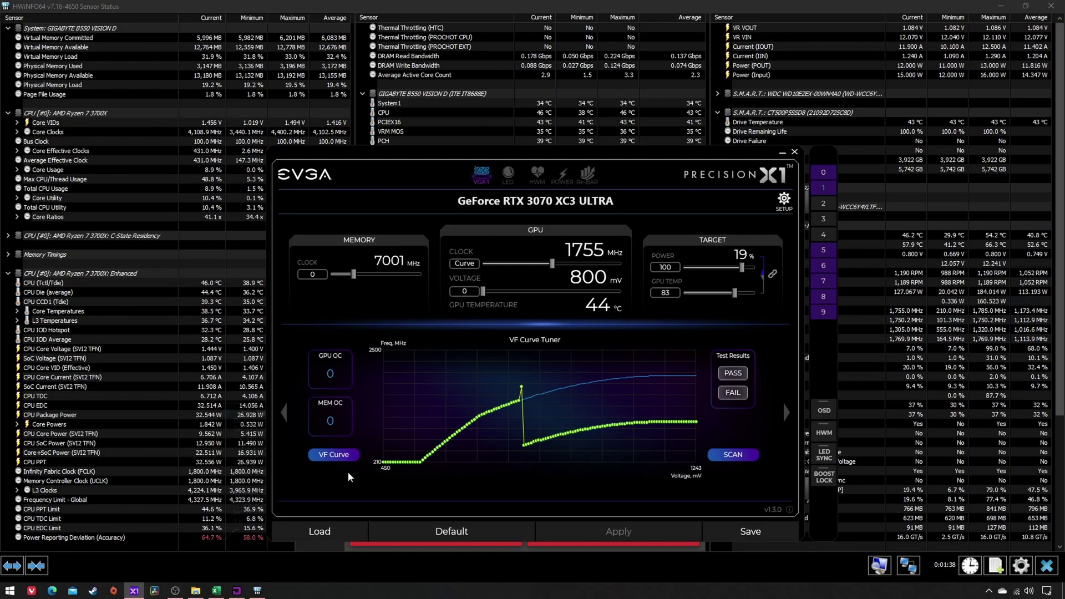
left_click(333, 455)
scroll(536, 353, "up", 3)
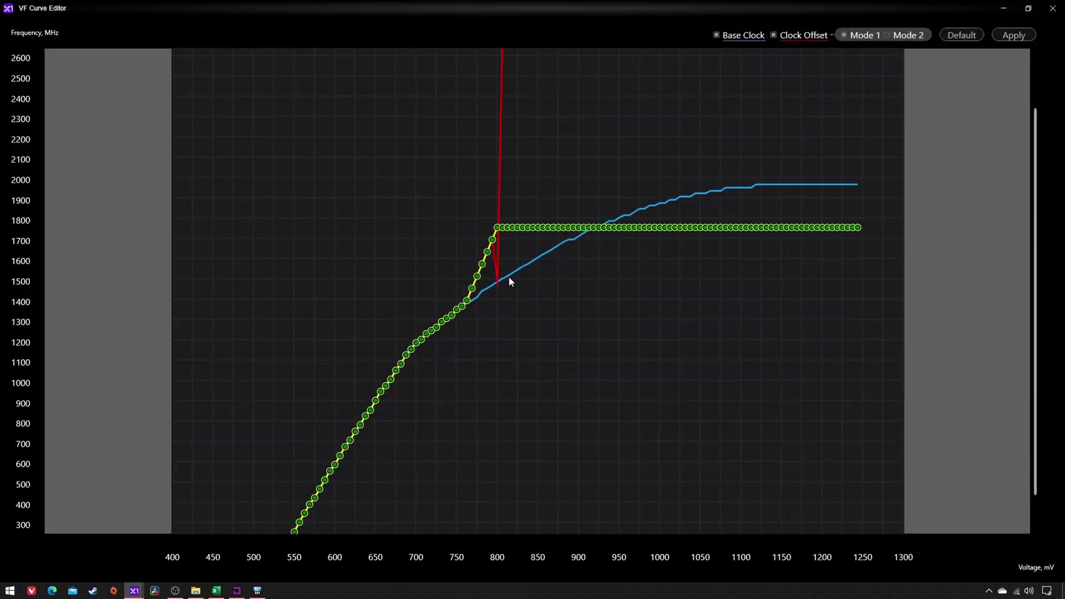
mouse_move(488, 218)
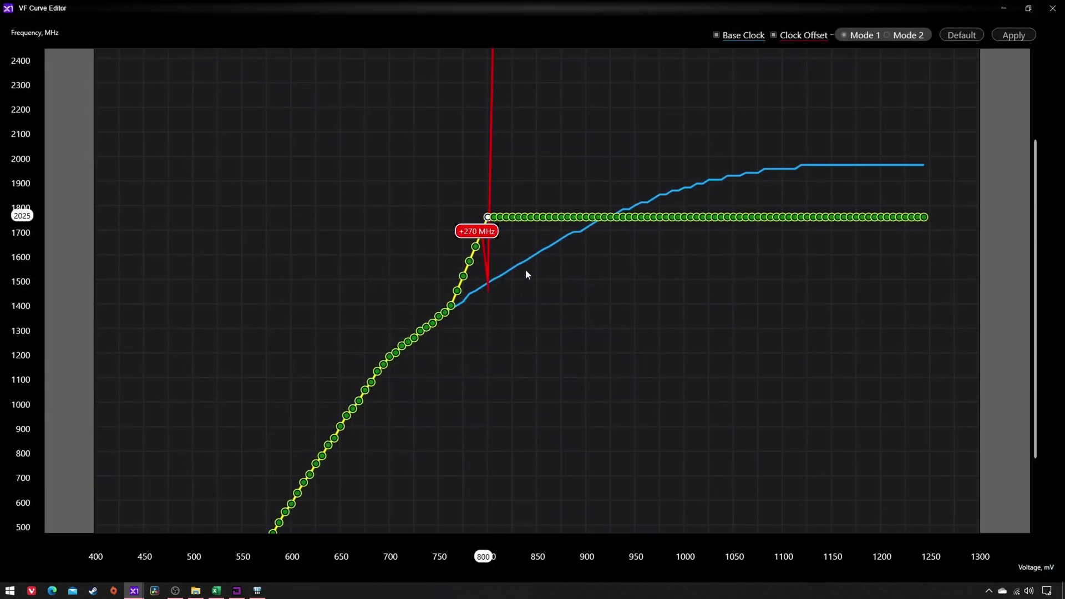
key("Down")
key("Down")
left_click(1014, 35)
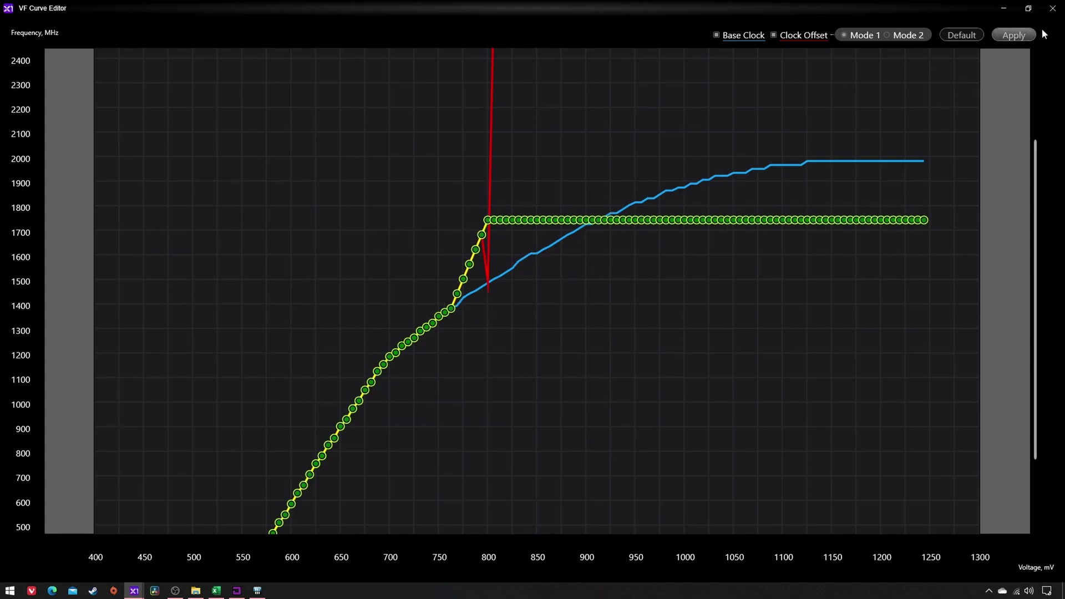
left_click(1059, 13)
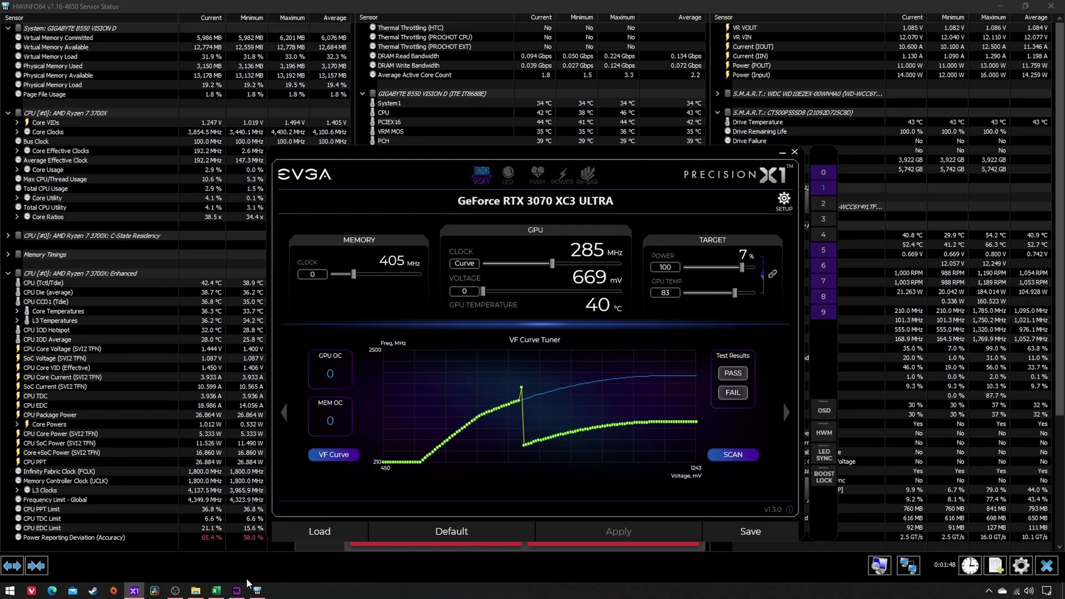
left_click(237, 590)
left_click(427, 536)
- Restart the OCCT 3D test and switch to the Tests.xlsx workbook in Excel
left_click(477, 536)
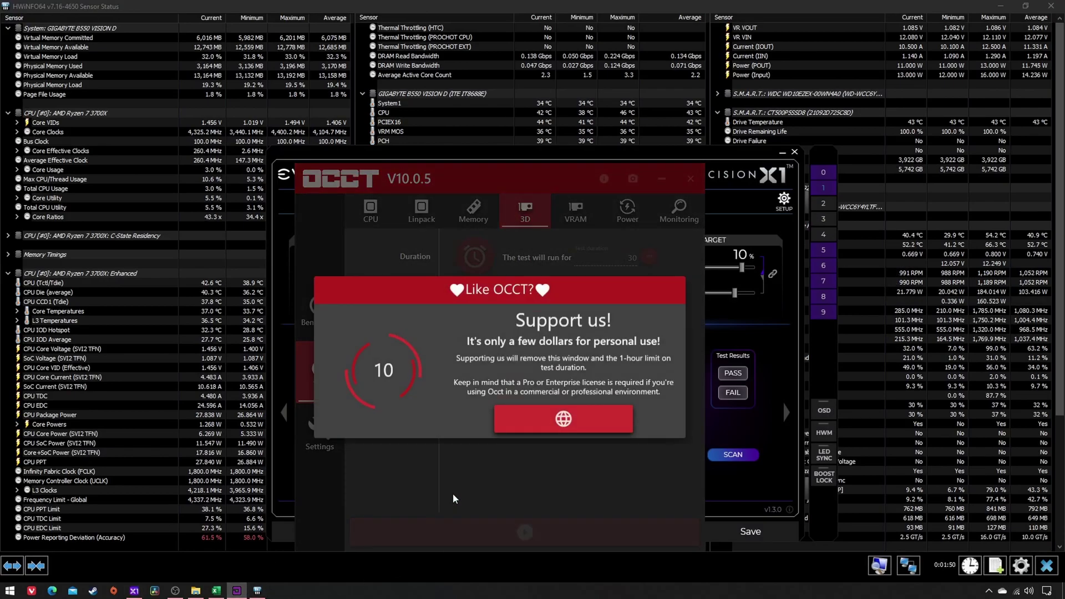
left_click(217, 590)
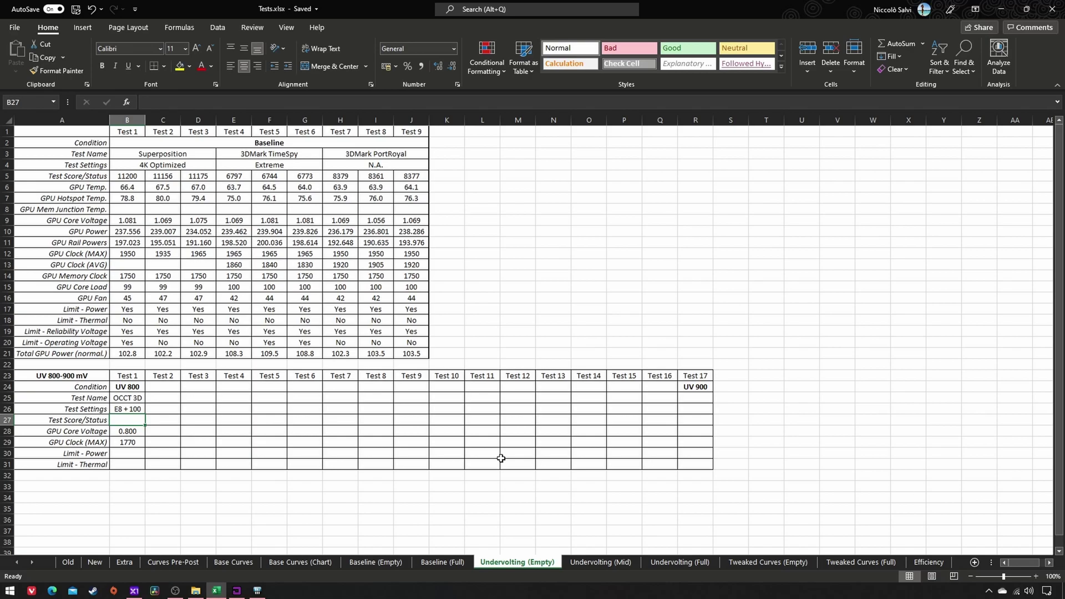
- Log Test 1 as Pass and Test 2 as Fail at 0.800 V and 1785 MHz
type("P")
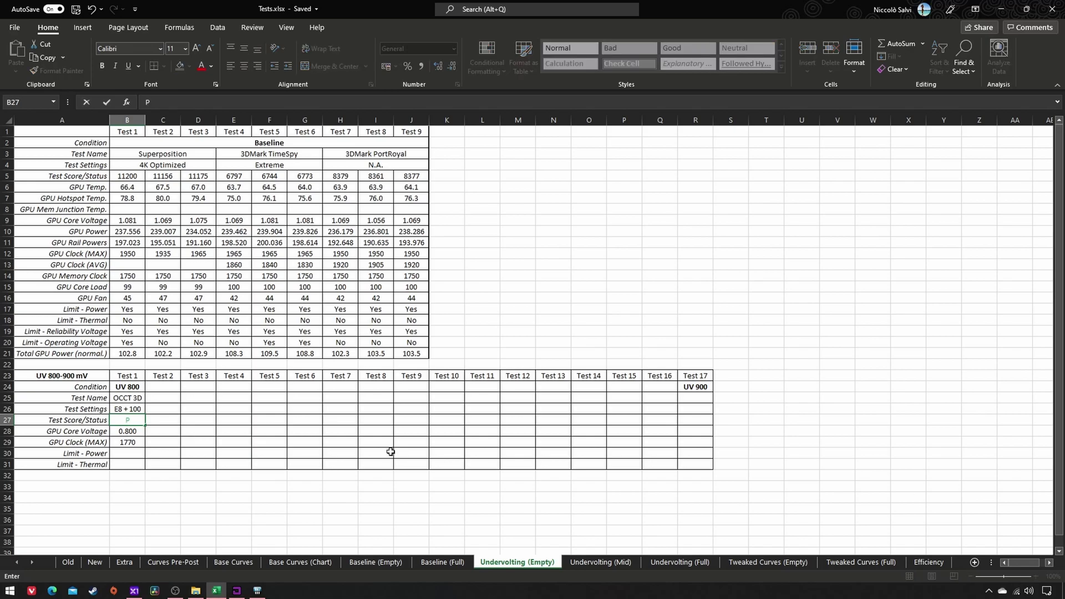
type("ass")
key("Return")
key("ctrl+c")
left_click(150, 431)
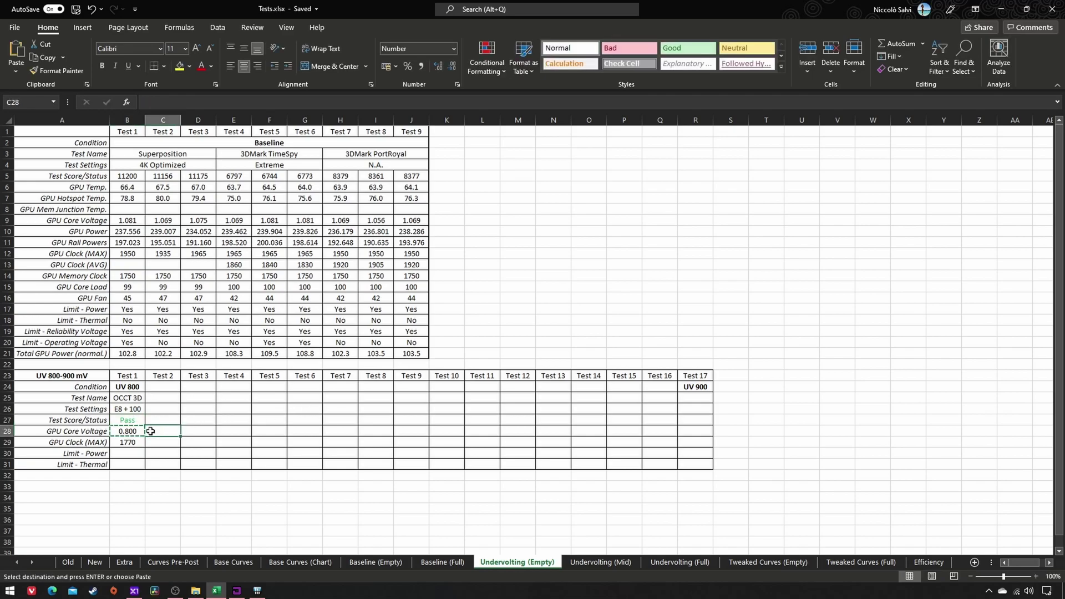
key("ctrl+v")
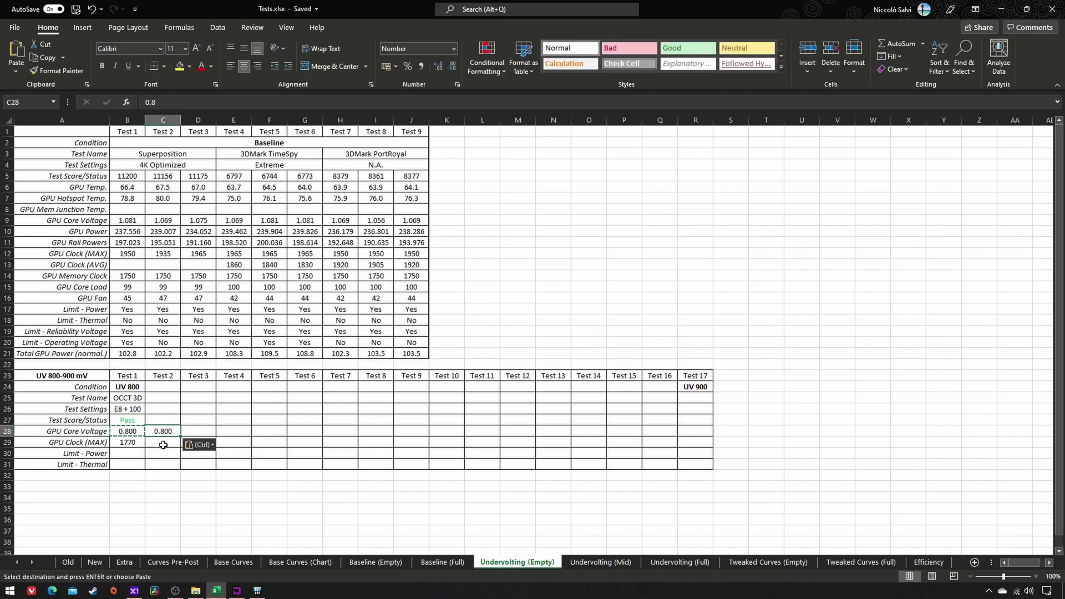
left_click(157, 443)
type("178")
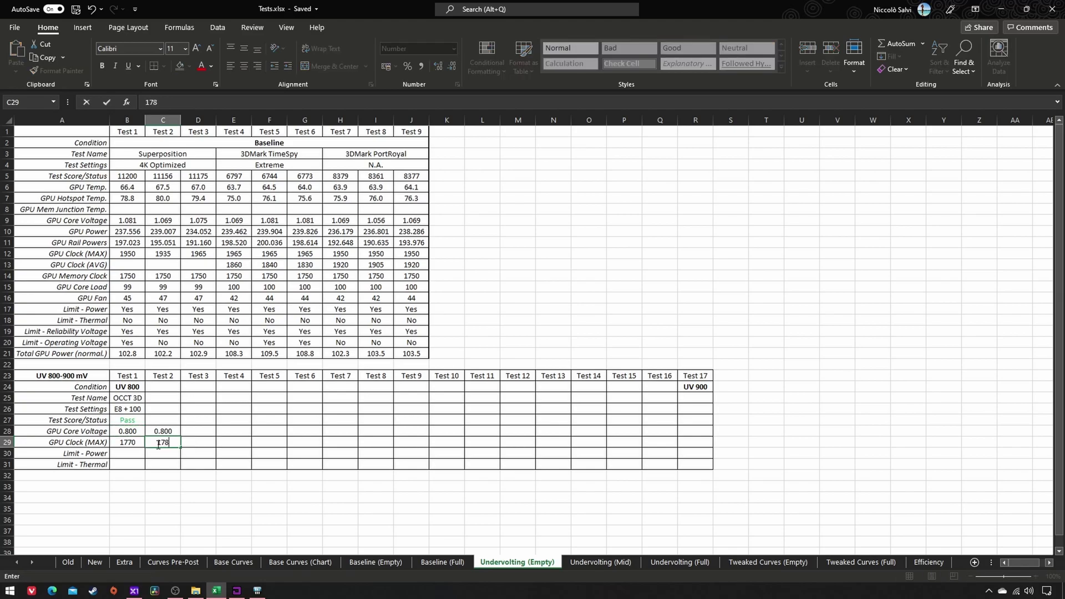
type("5")
left_click(162, 420)
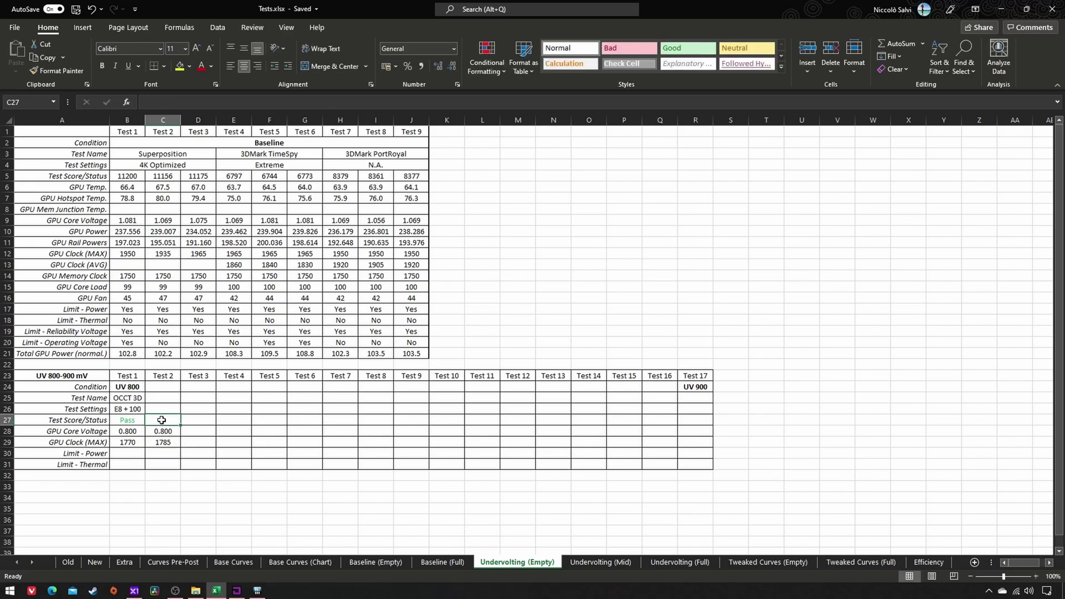
type("Fa")
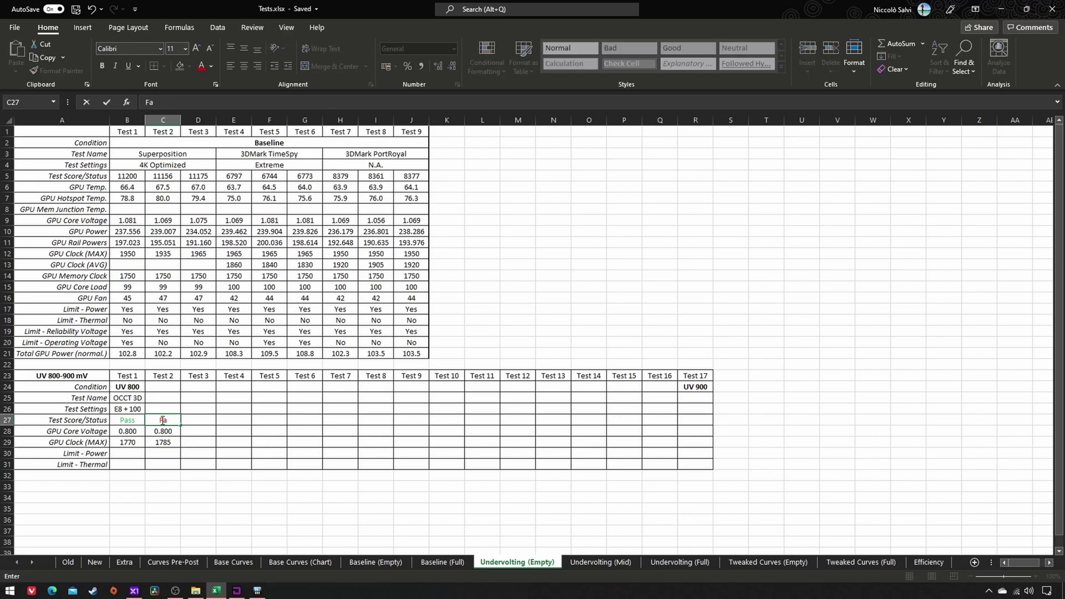
type("il")
left_click(172, 443)
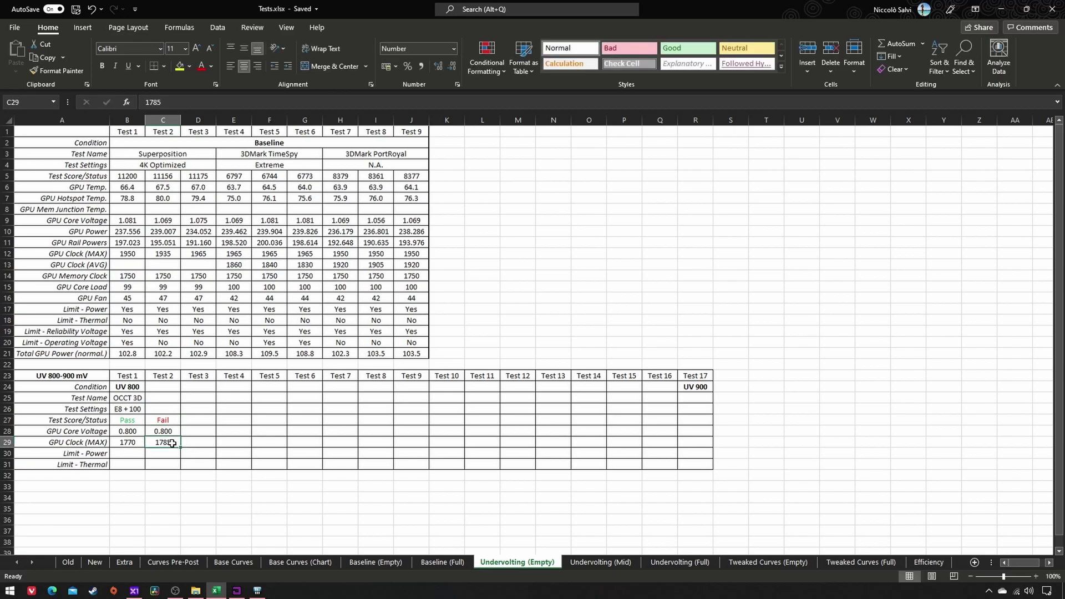
- Fill Test 3 with 1785 MHz in D29 and 0.806 V in D28
key("ctrl+c")
key("Right")
key("ctrl+v")
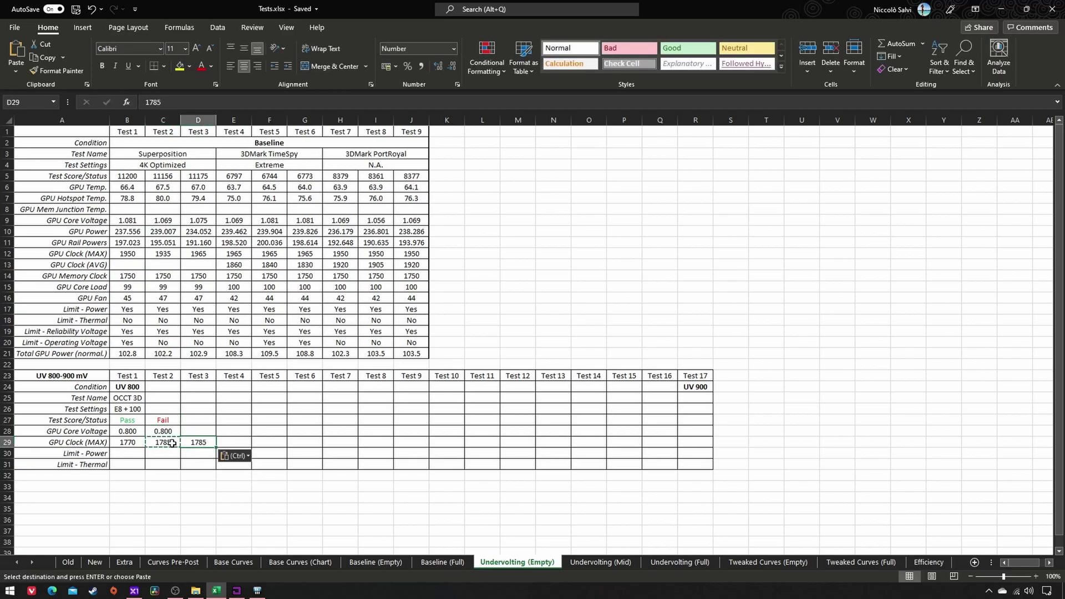
left_click(187, 430)
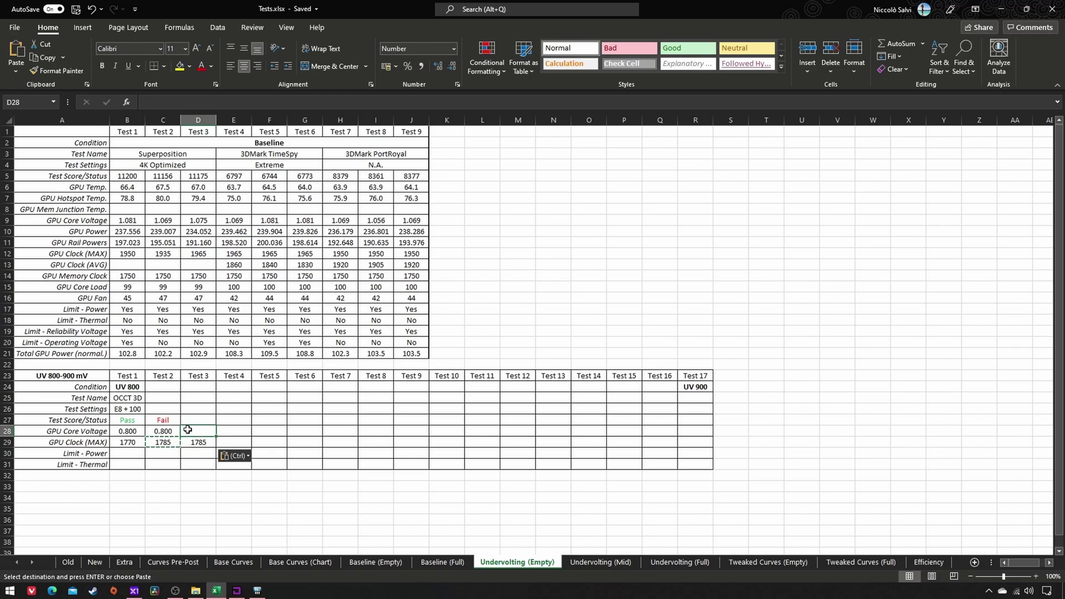
type("0.")
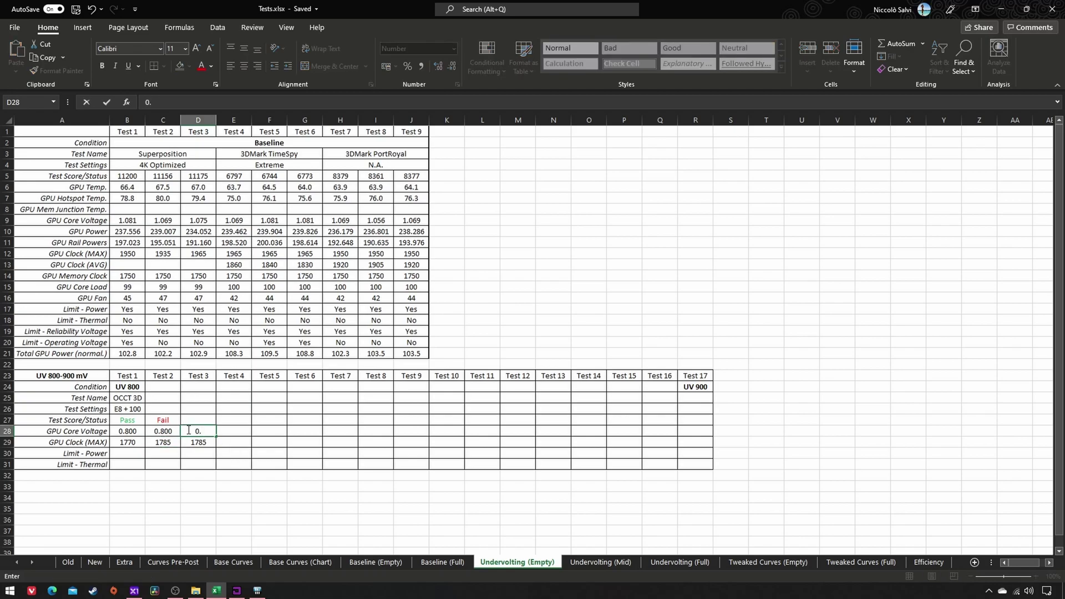
type("806")
- Raise the 800 mV curve point to about 2025 MHz in Precision X1 and apply it
left_click(175, 590)
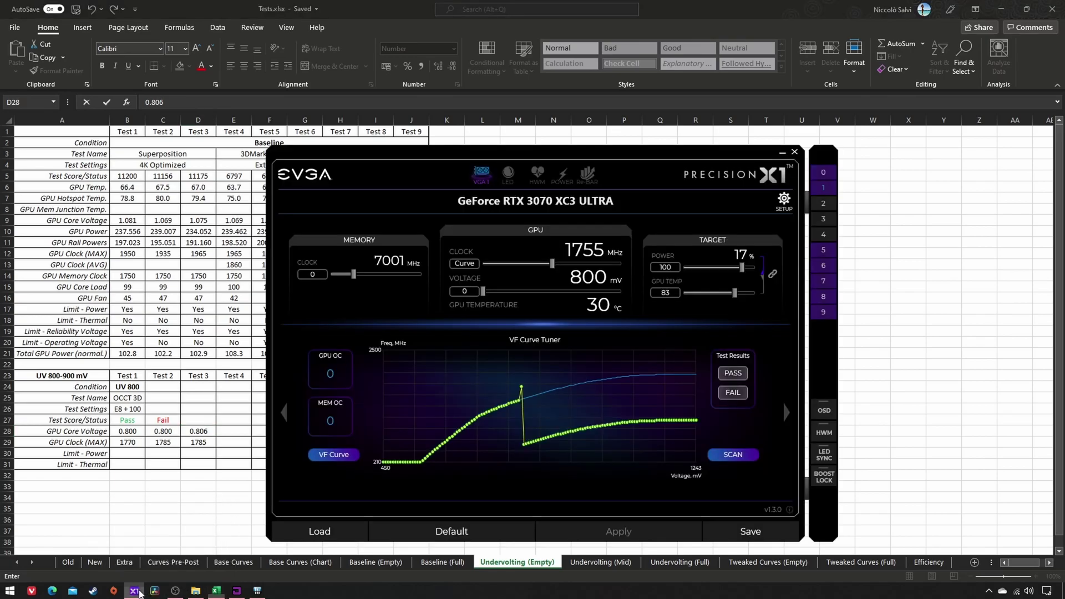
left_click(334, 455)
scroll(535, 378, "up", 3)
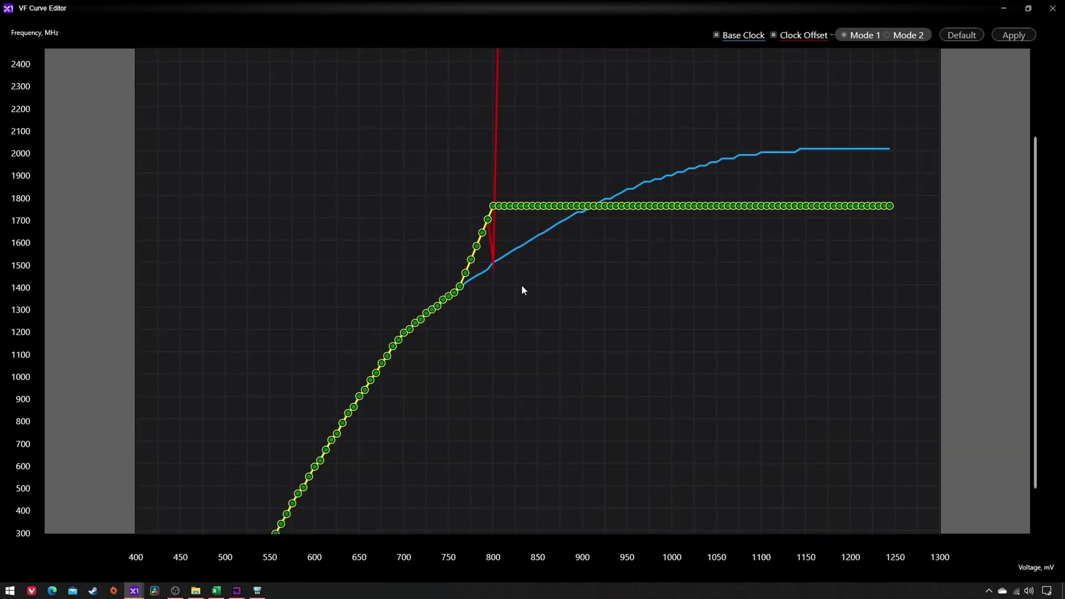
left_click(493, 209)
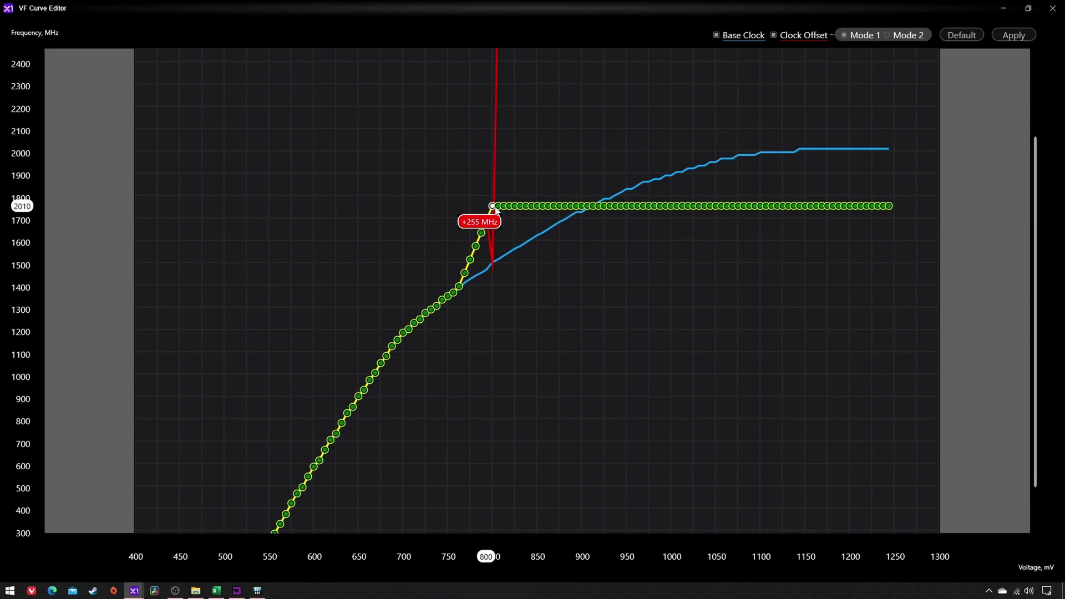
left_click_drag(495, 209, 496, 207)
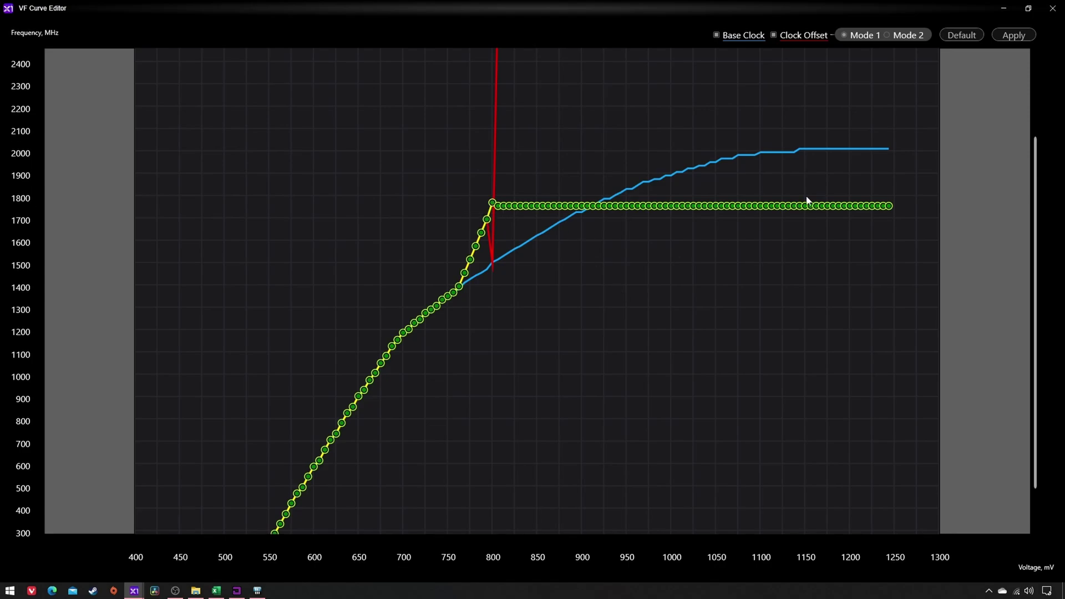
left_click(1013, 35)
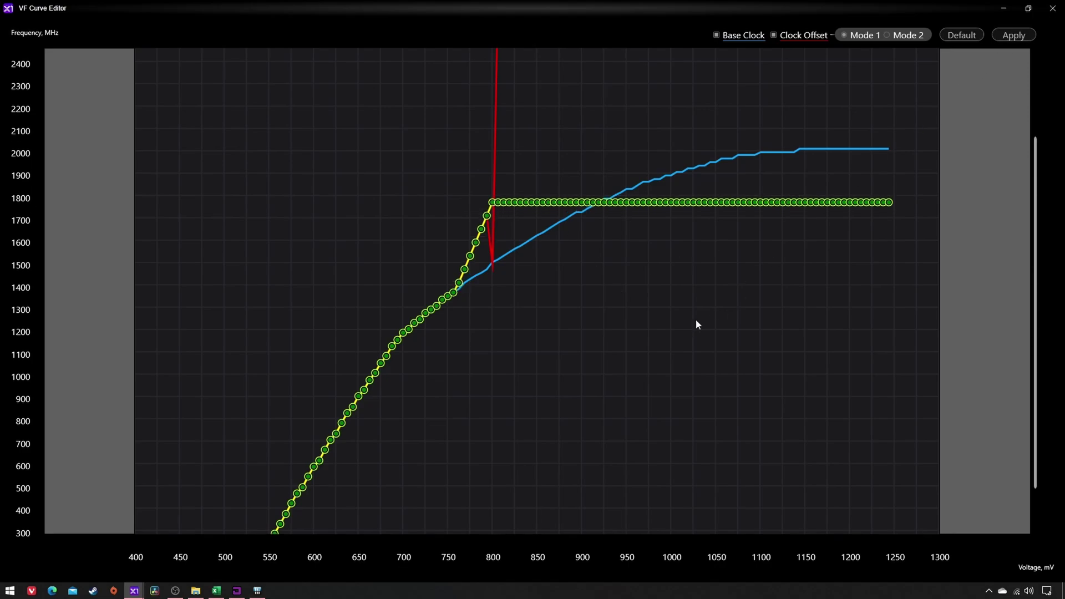
- Reset the curve, flatten points above 806 mV, raise 806 mV to about 1770 MHz, and apply
left_click_drag(494, 333, 560, 294)
key("ctrl+d")
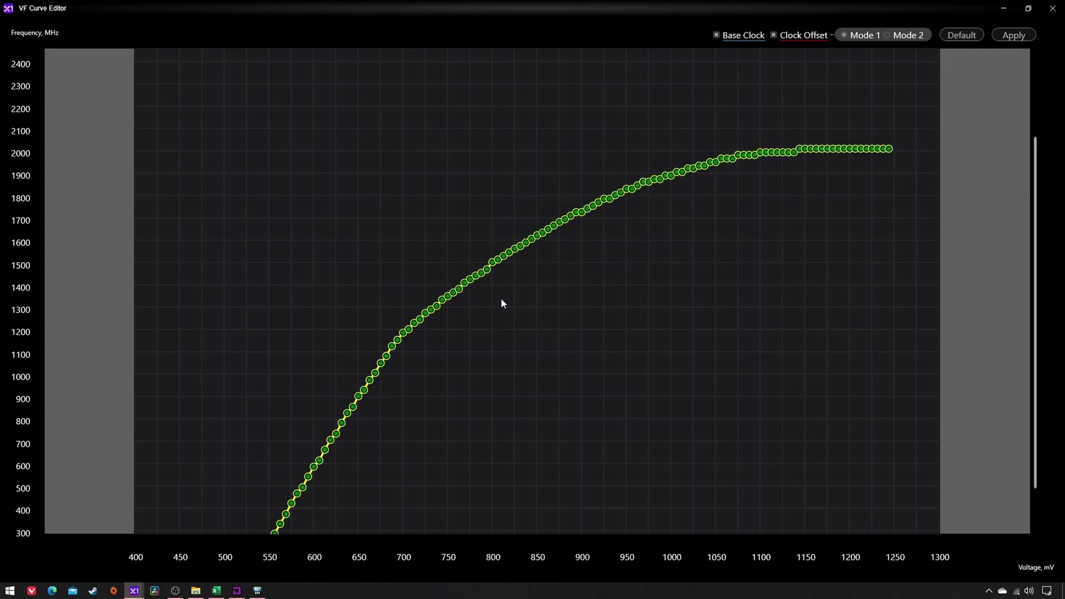
left_click_drag(500, 293, 902, 121)
left_click_drag(505, 256, 507, 413)
left_click(514, 341)
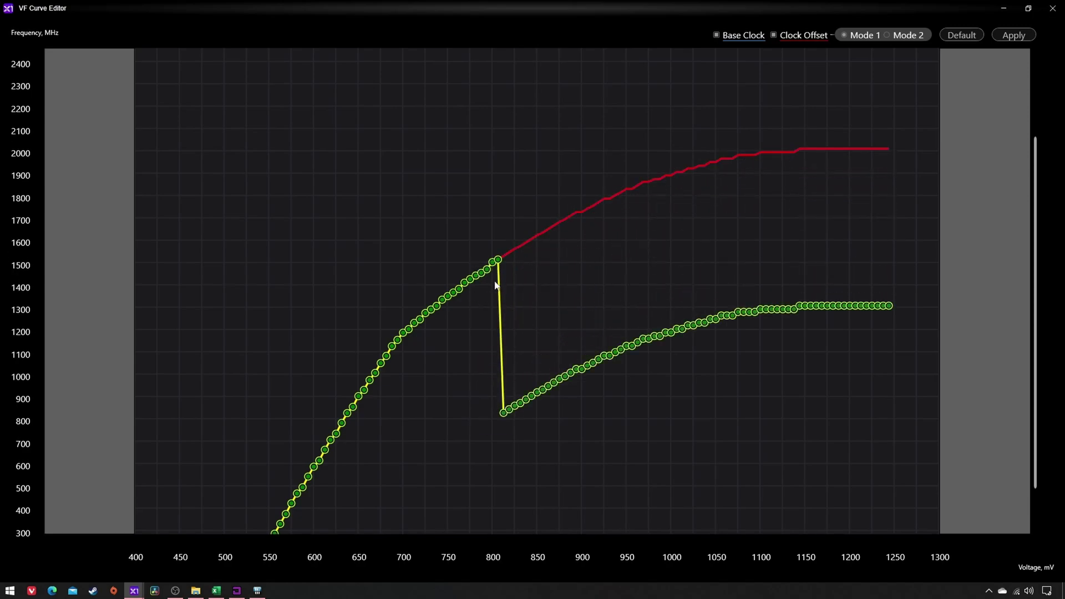
left_click_drag(499, 264, 511, 207)
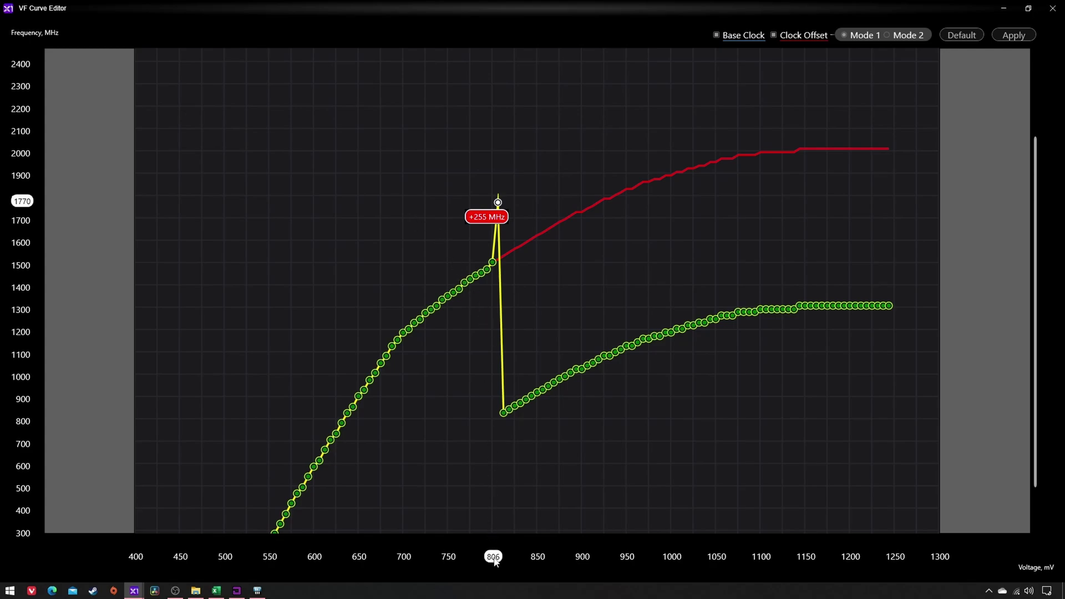
left_click(589, 290)
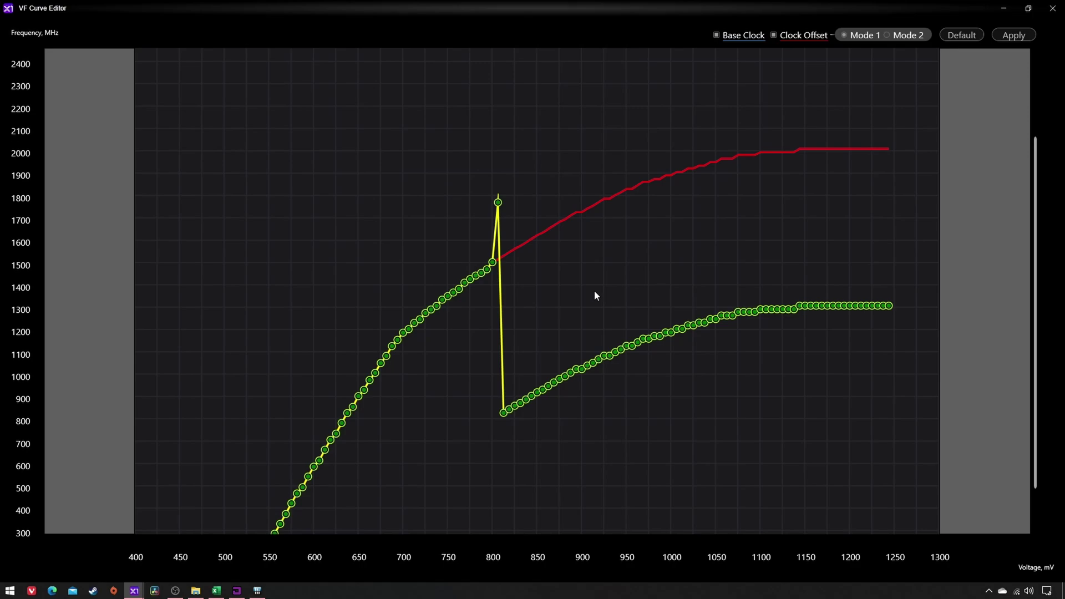
left_click(1026, 35)
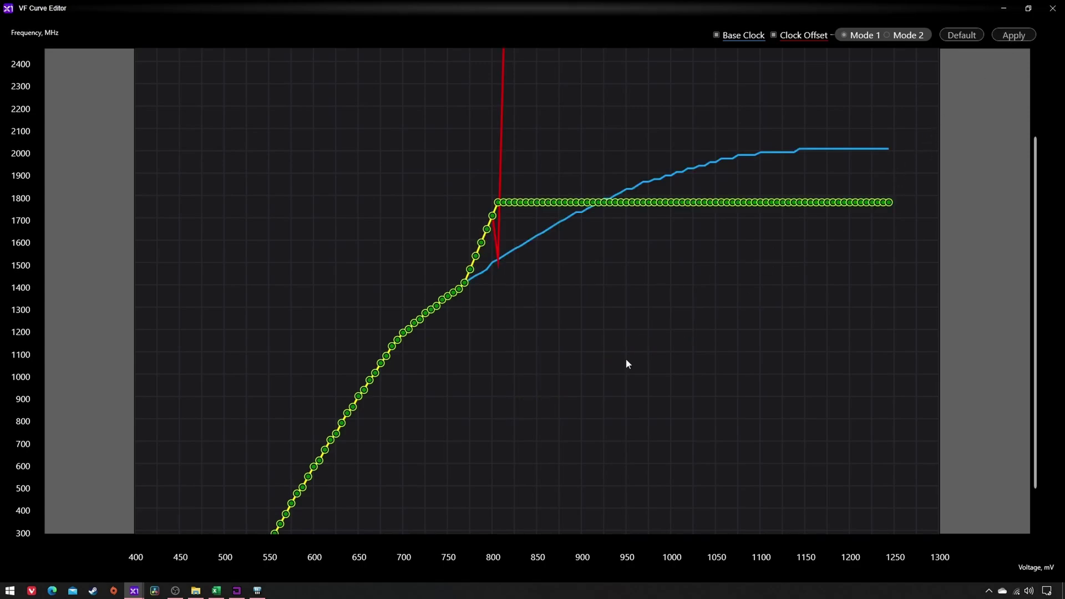
left_click(217, 590)
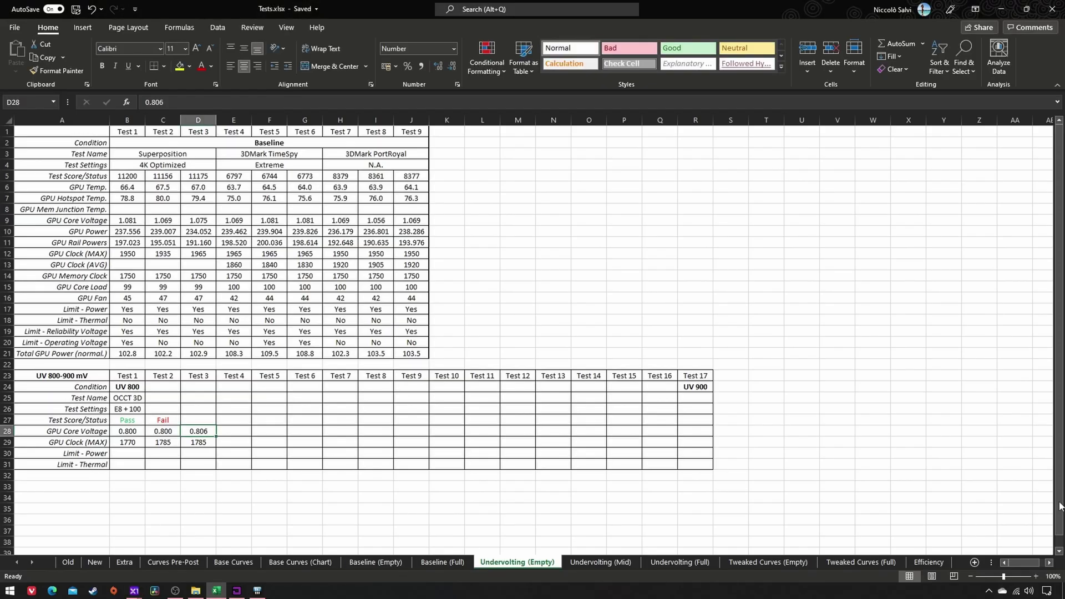
- On the Undervolting (Mid) sheet, review the UV 800 and UV 806 voltages and clocks
left_click(613, 563)
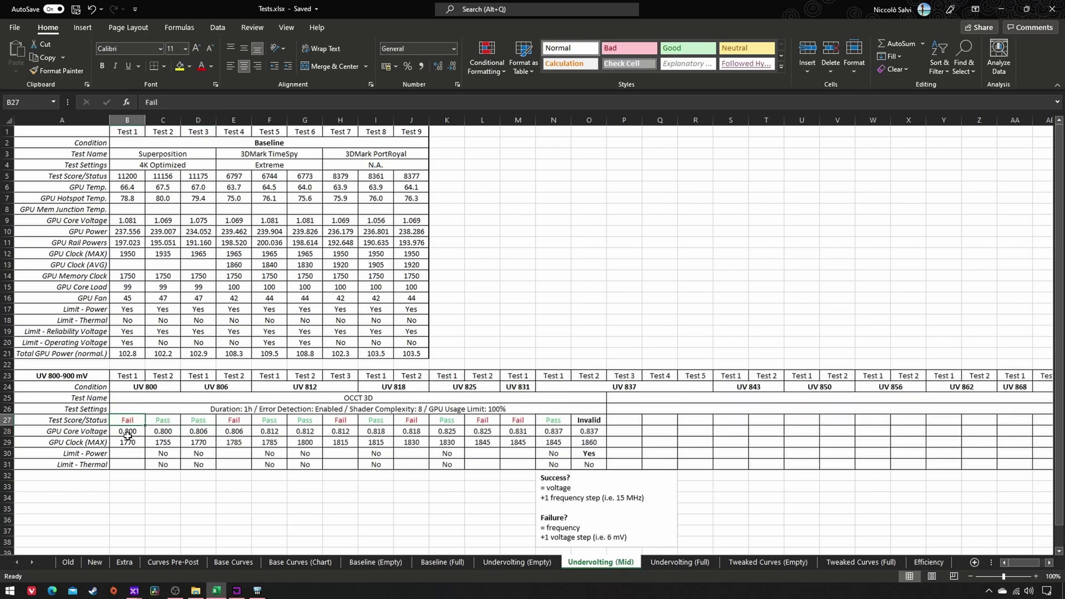
left_click_drag(128, 434, 161, 443)
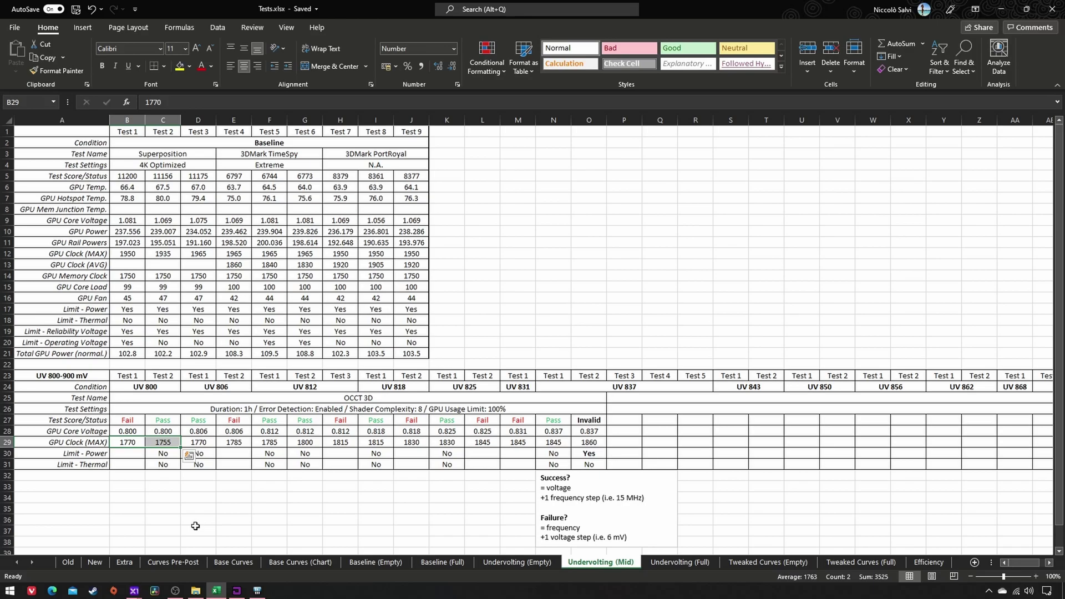
left_click_drag(163, 442, 200, 442)
left_click(168, 442)
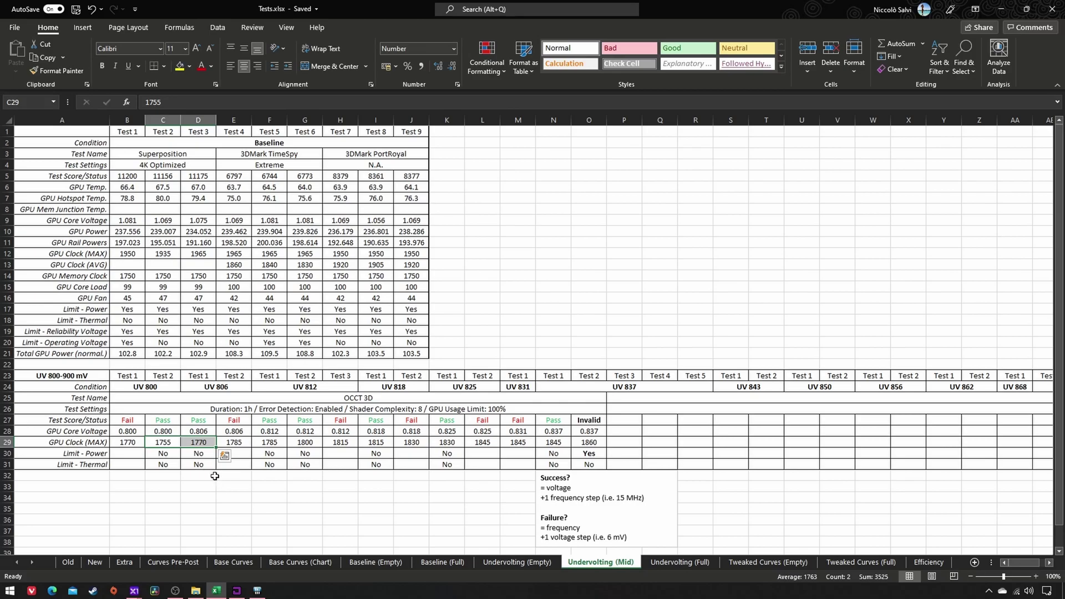
left_click(198, 423)
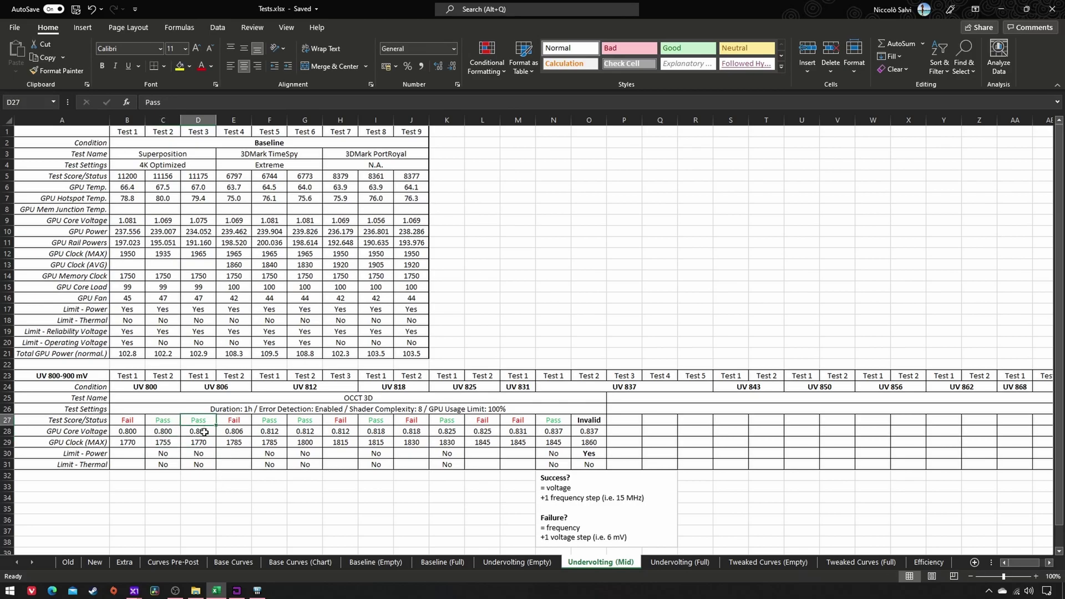
left_click_drag(198, 433, 236, 444)
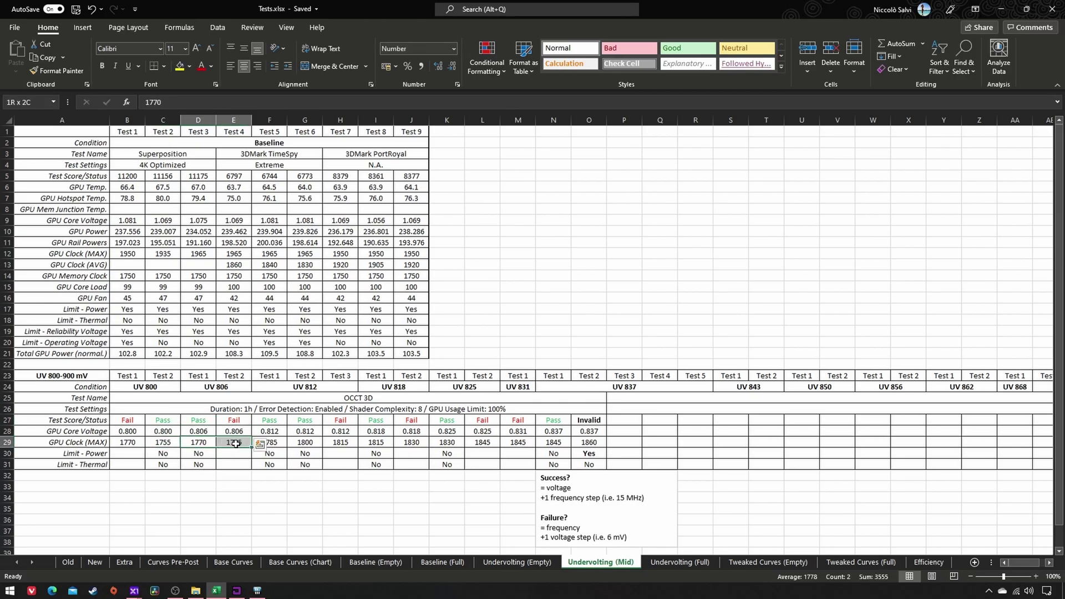
left_click(233, 444)
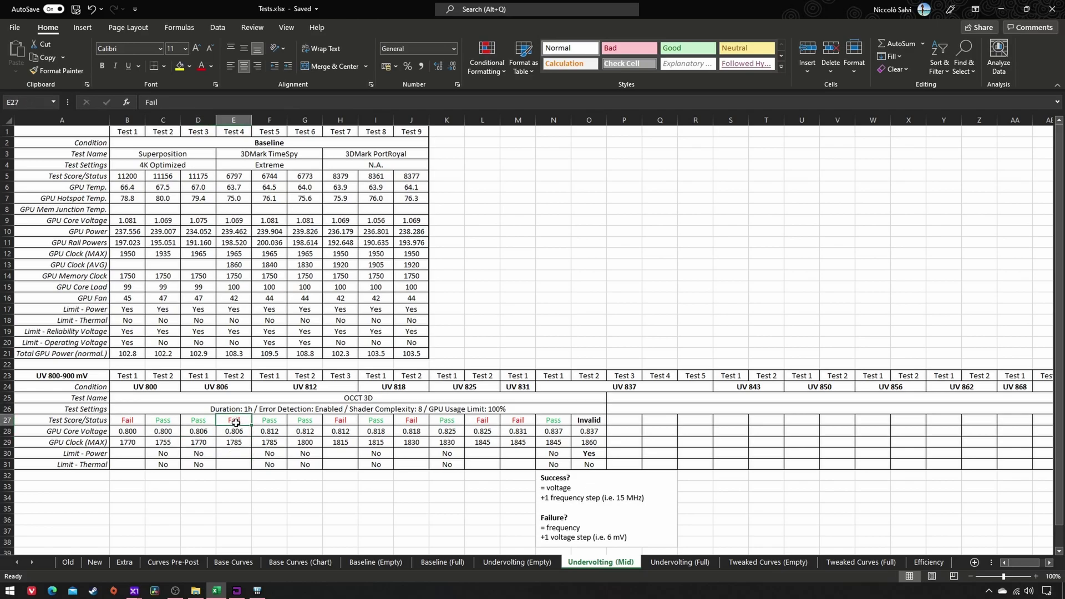
left_click_drag(233, 443, 293, 444)
- Review the UV 812, 818 and 825 test results, voltage readings and clocks
left_click(269, 420)
left_click(309, 421)
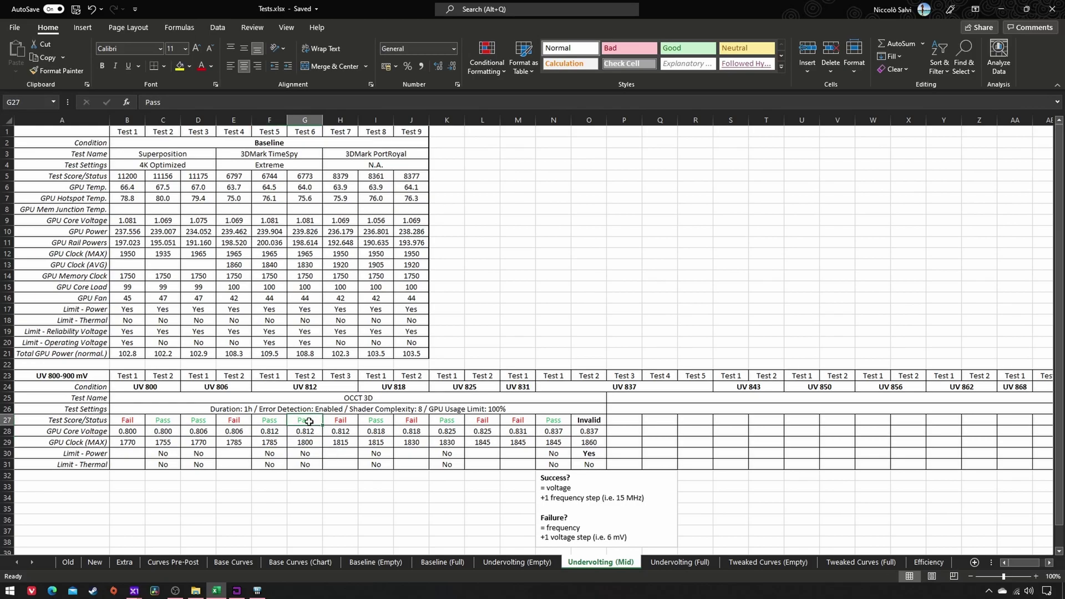
left_click_drag(309, 432, 413, 443)
left_click(341, 421)
left_click(377, 424)
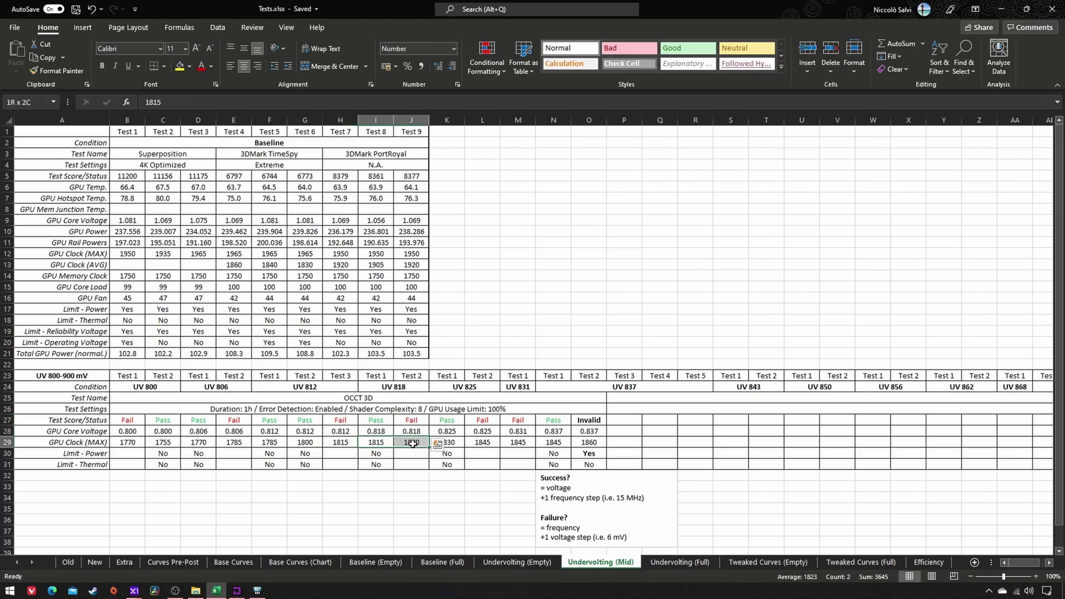
left_click(413, 423)
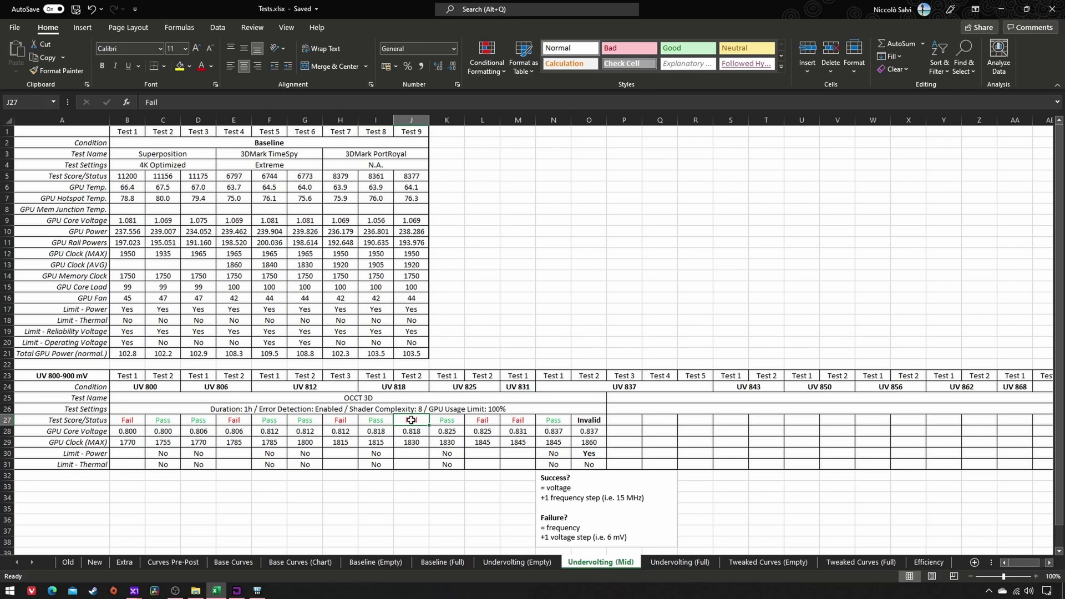
left_click_drag(414, 433, 445, 433)
left_click(425, 432)
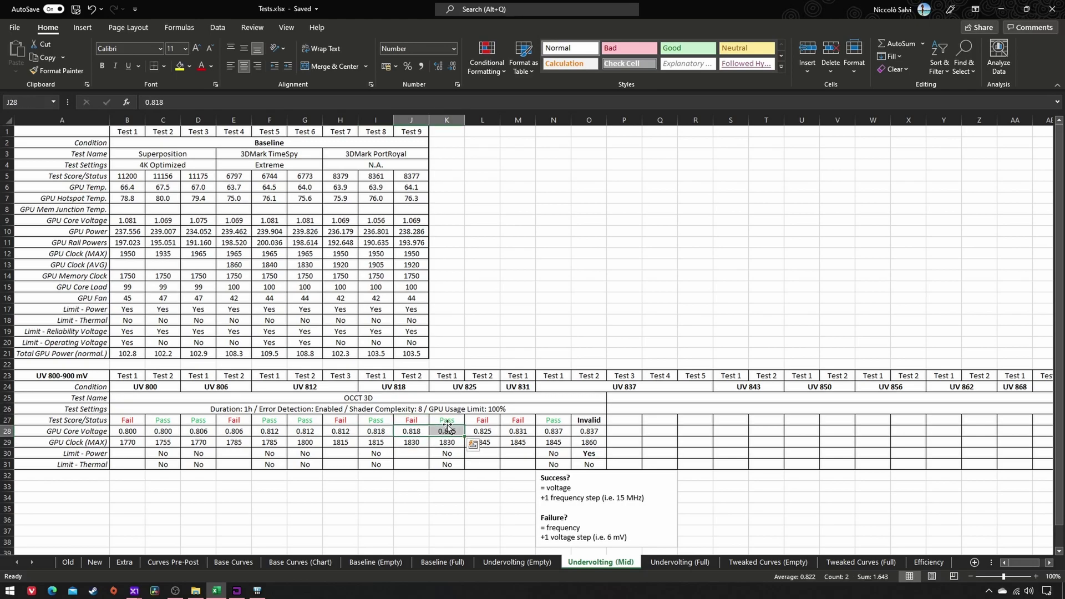
left_click(447, 431)
left_click_drag(450, 427, 482, 441)
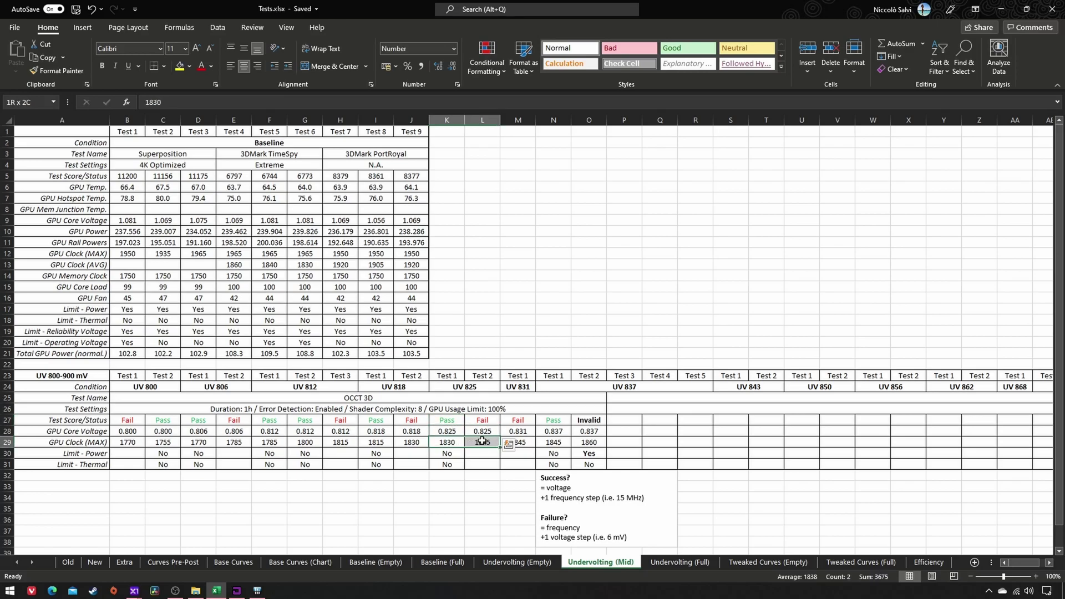
left_click(482, 441)
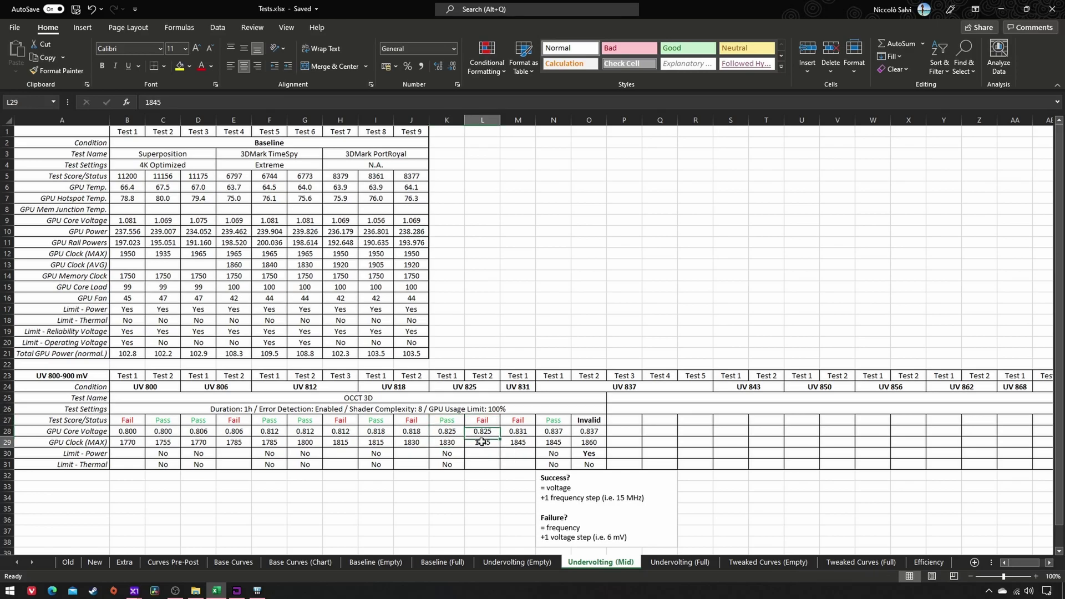
- Paste the voltage and clock pairs into L28:M29, M28:N29 and the UV 837 columns
left_click_drag(482, 441, 514, 442)
key("ctrl+v")
left_click(498, 431)
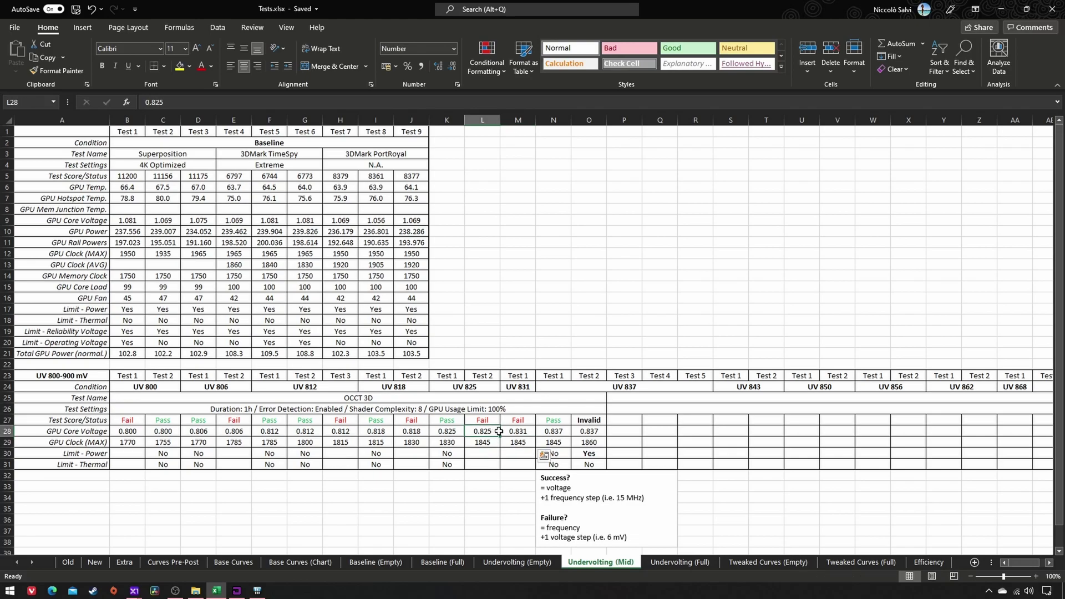
left_click(520, 423)
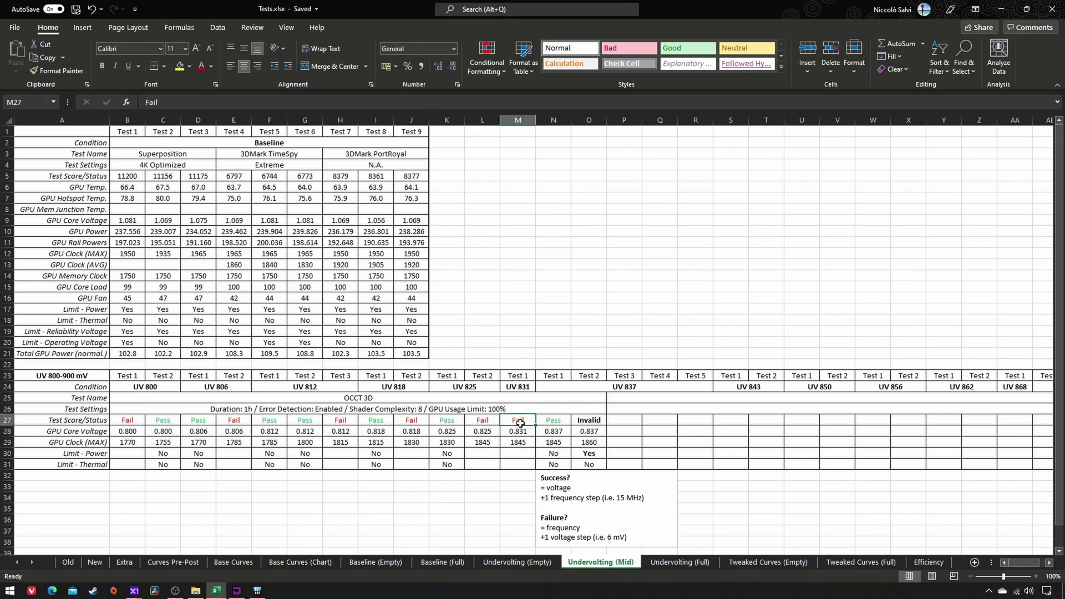
left_click_drag(517, 432, 604, 444)
key("ctrl+v")
left_click(520, 433)
type("0.837\t0.837 1845\t1860")
key("ctrl+c")
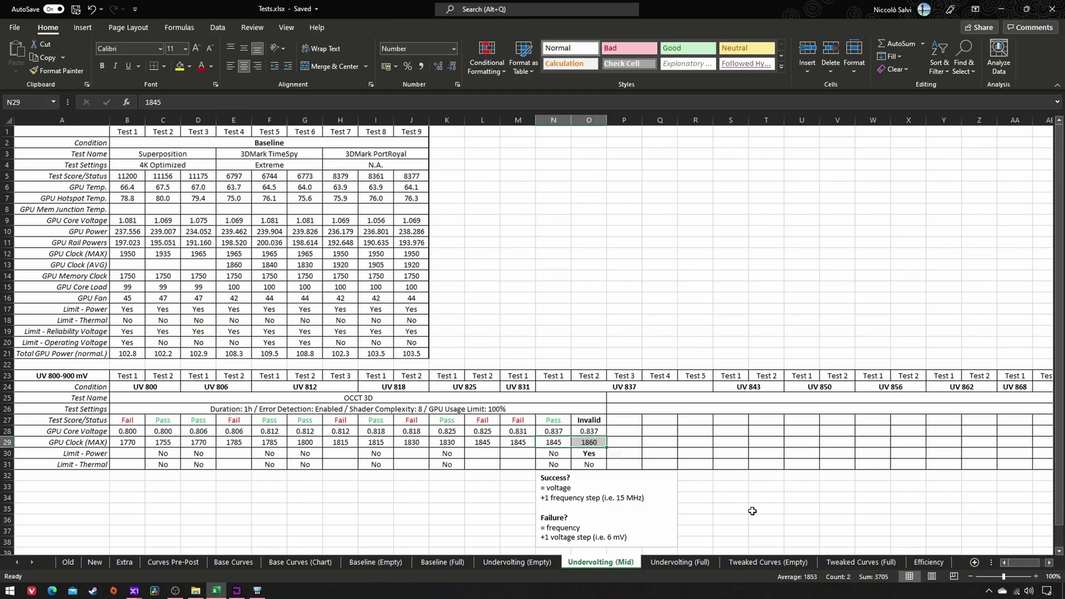
left_click_drag(602, 431, 595, 442)
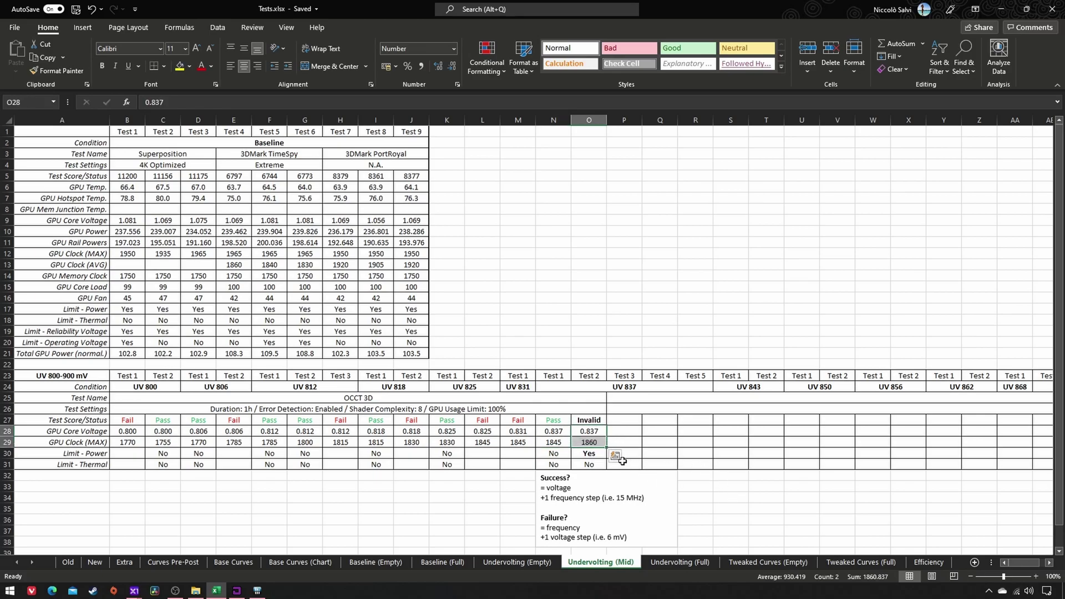
key("Down")
key("Down")
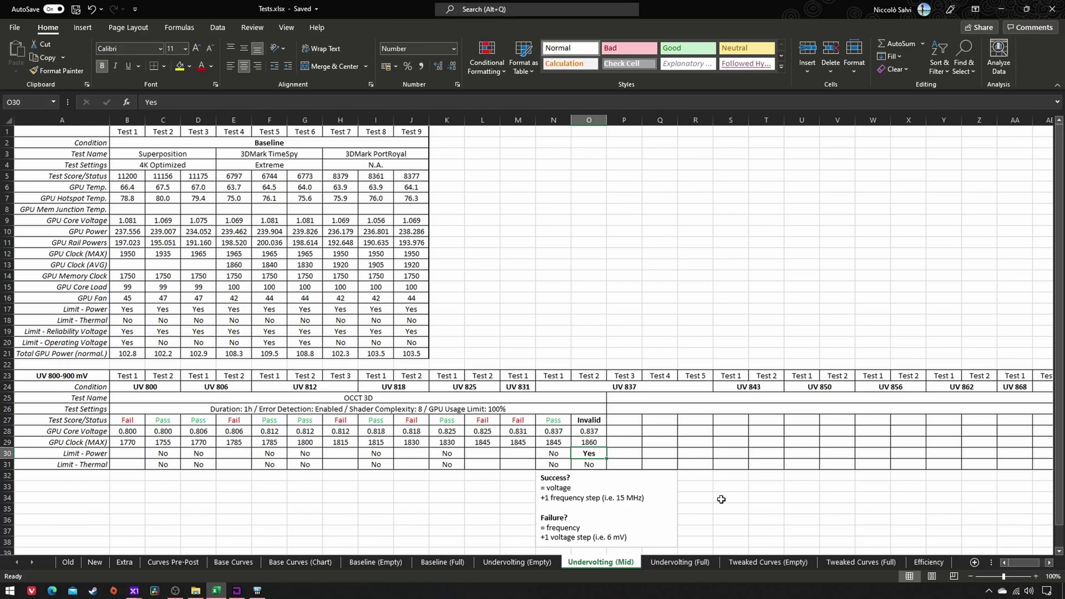
left_click(680, 562)
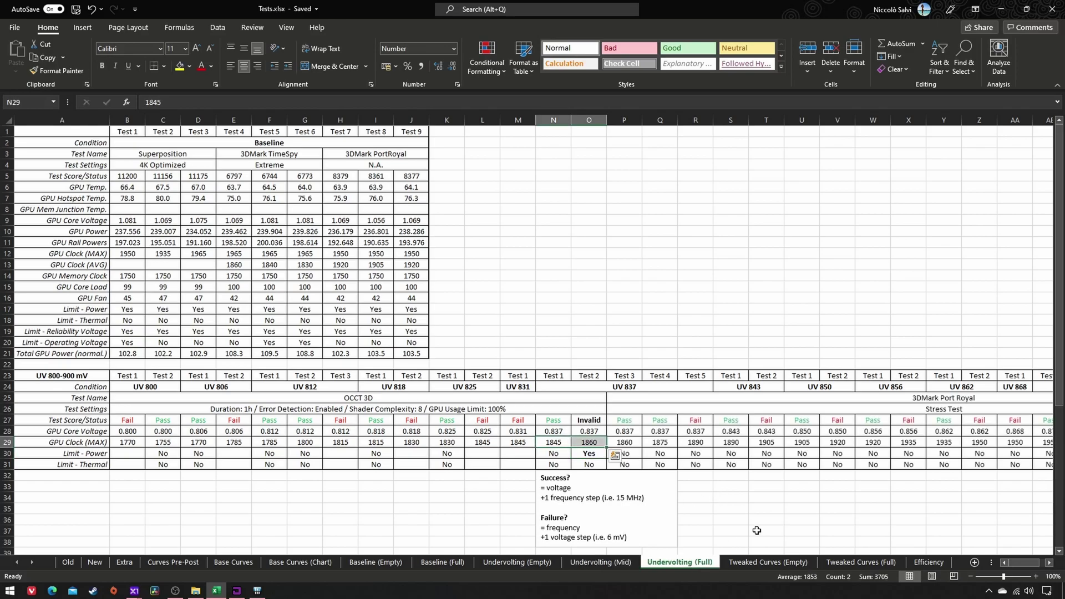
left_click(905, 402)
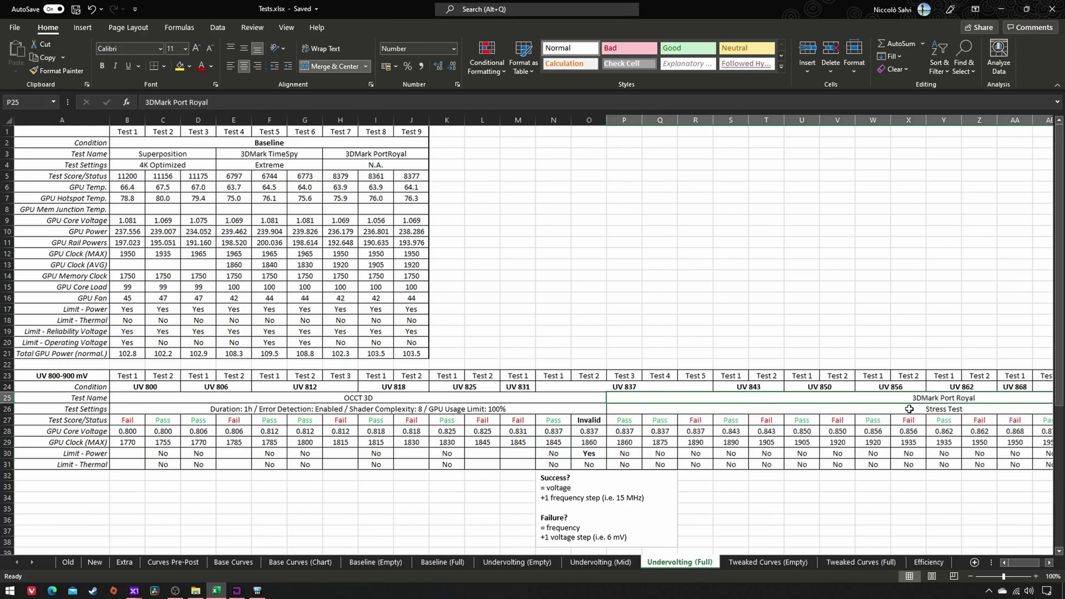
left_click(909, 409)
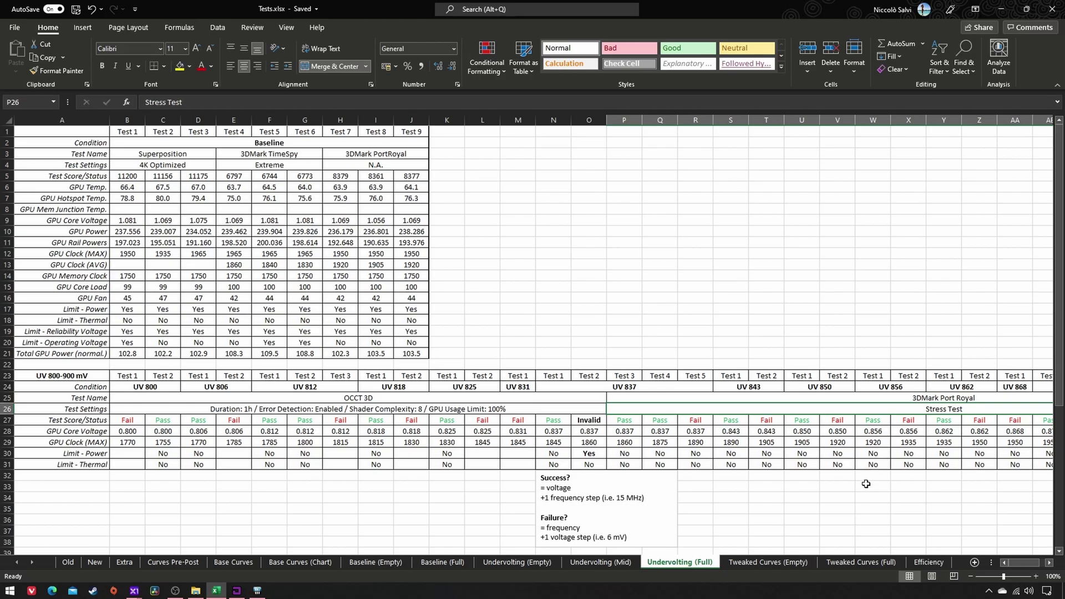
left_click(565, 397)
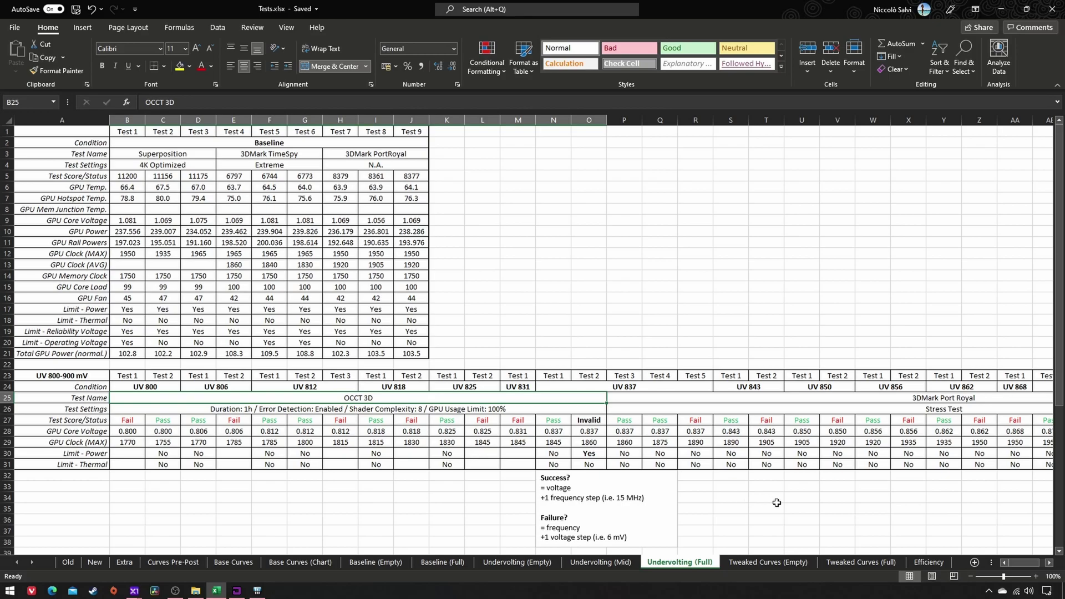
left_click(566, 433)
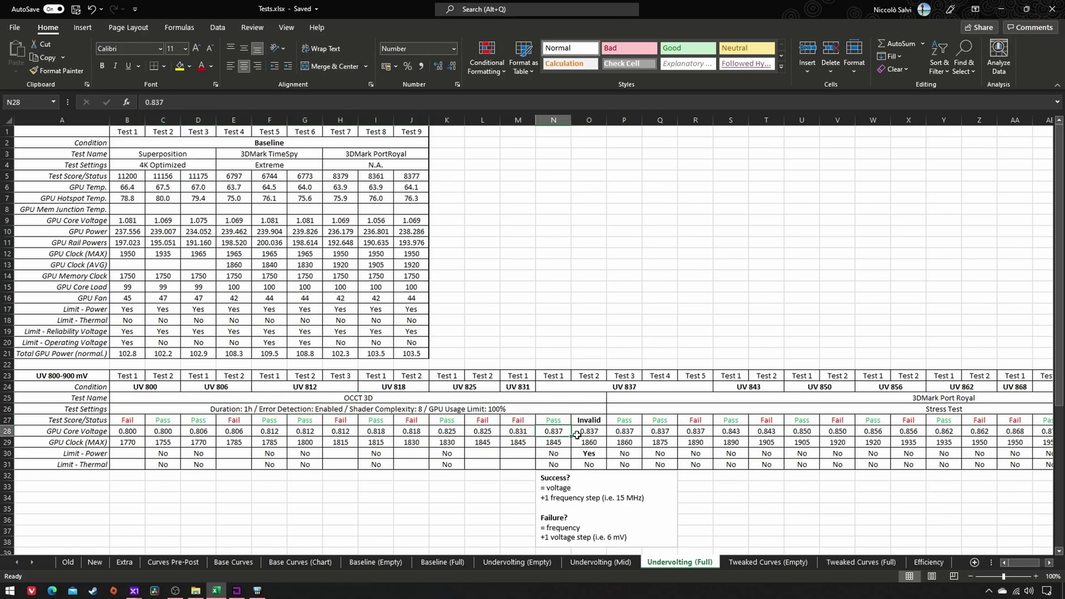
left_click(569, 443)
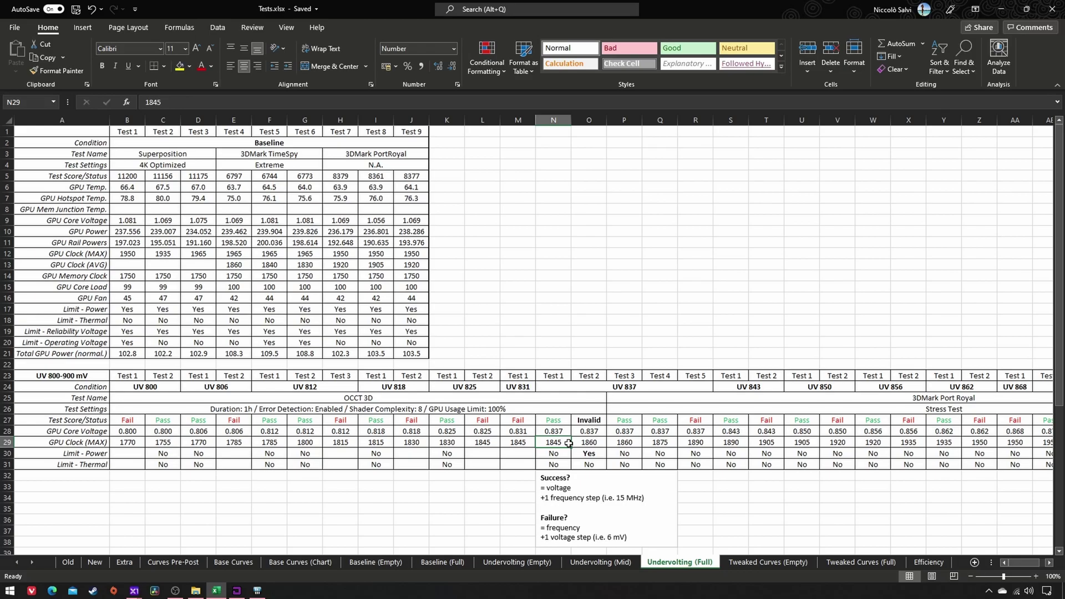
left_click(675, 433)
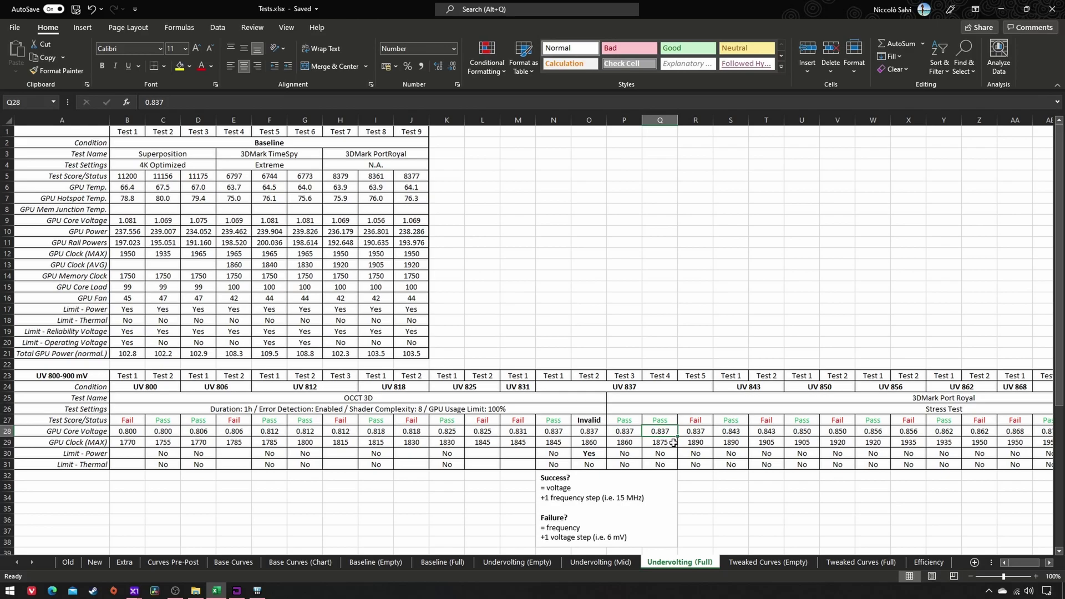
left_click(673, 442)
left_click(564, 441)
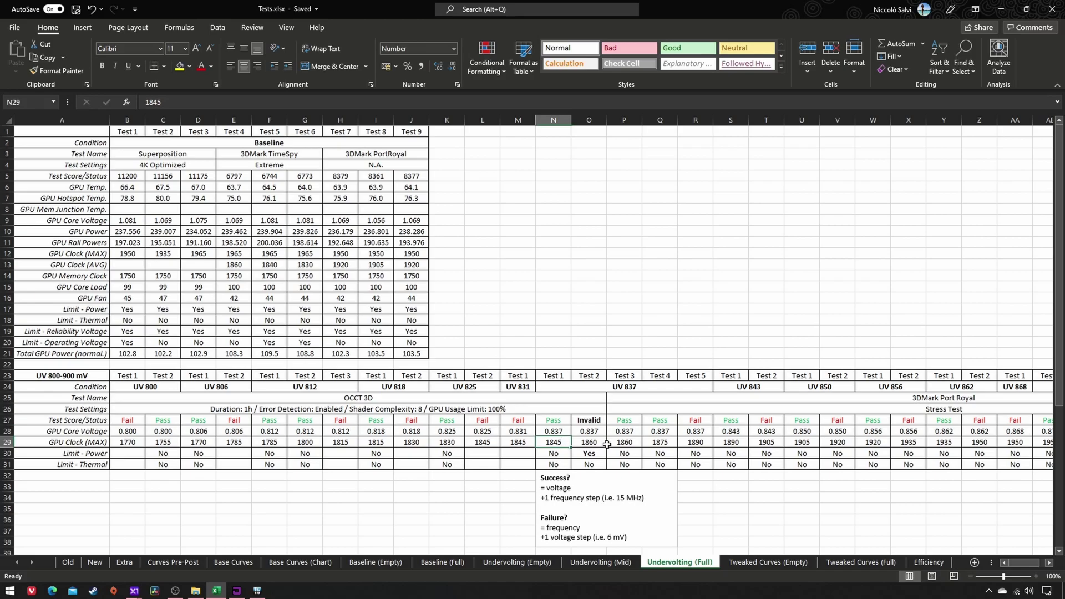
left_click(654, 443)
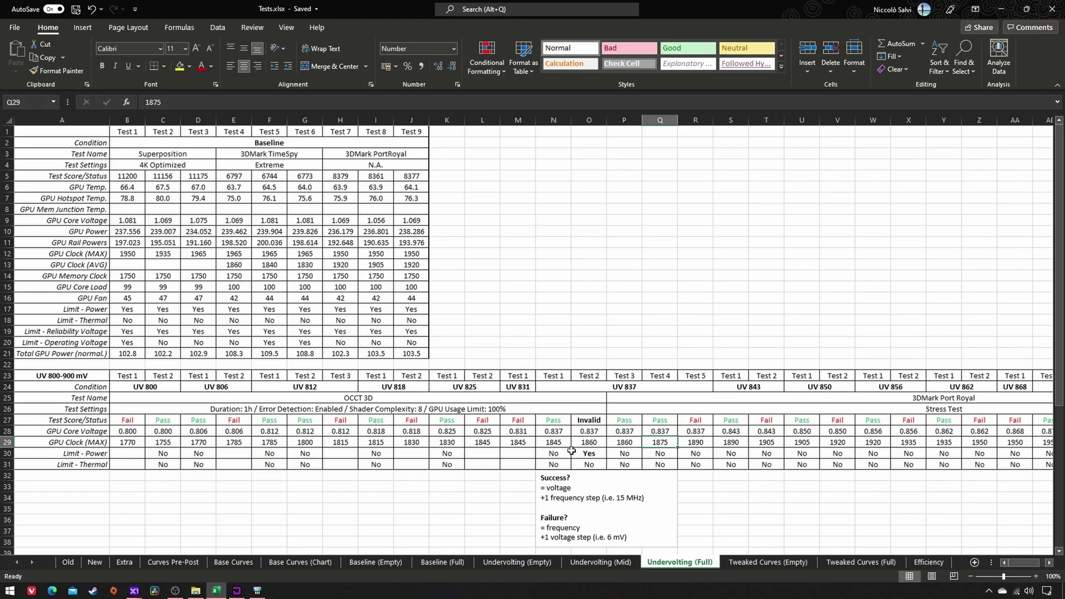
left_click(553, 443)
left_click(657, 442)
left_click(1049, 564)
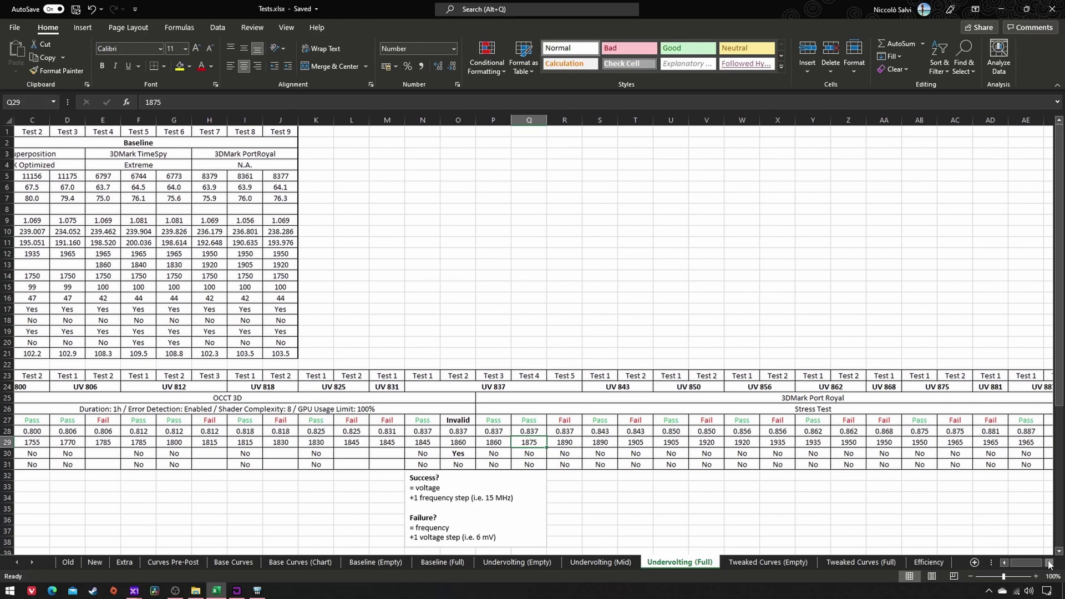
left_click(1049, 564)
left_click(1049, 563)
left_click(1049, 564)
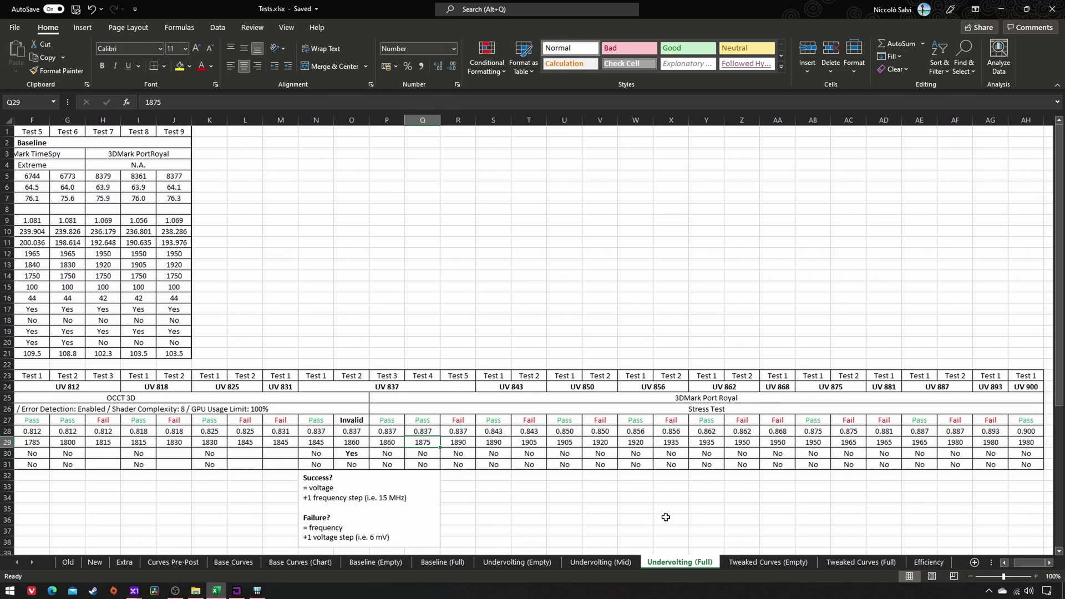
left_click(423, 420)
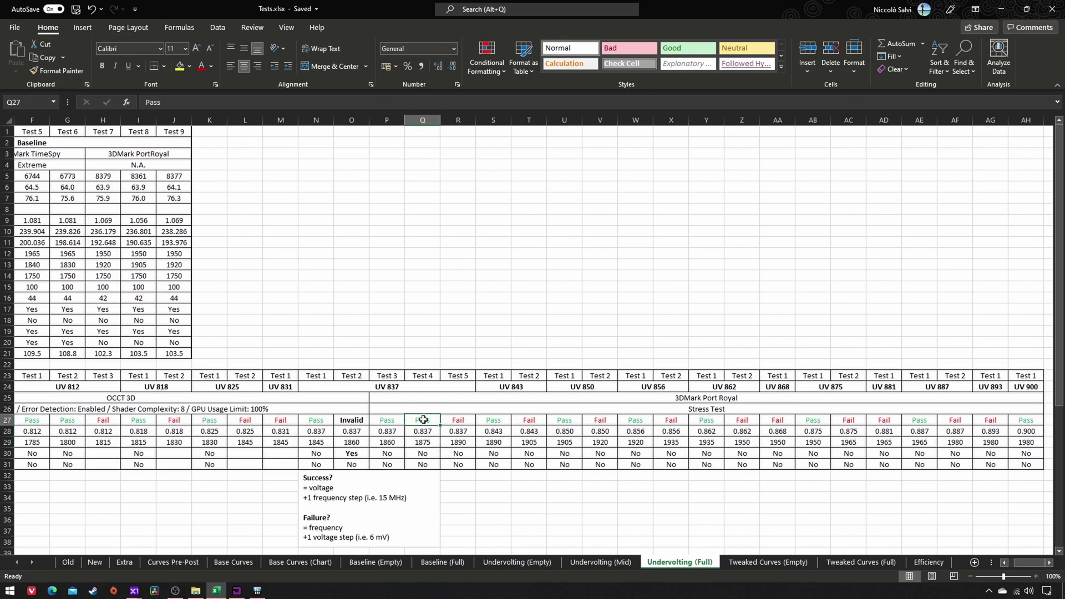
left_click_drag(422, 441, 461, 442)
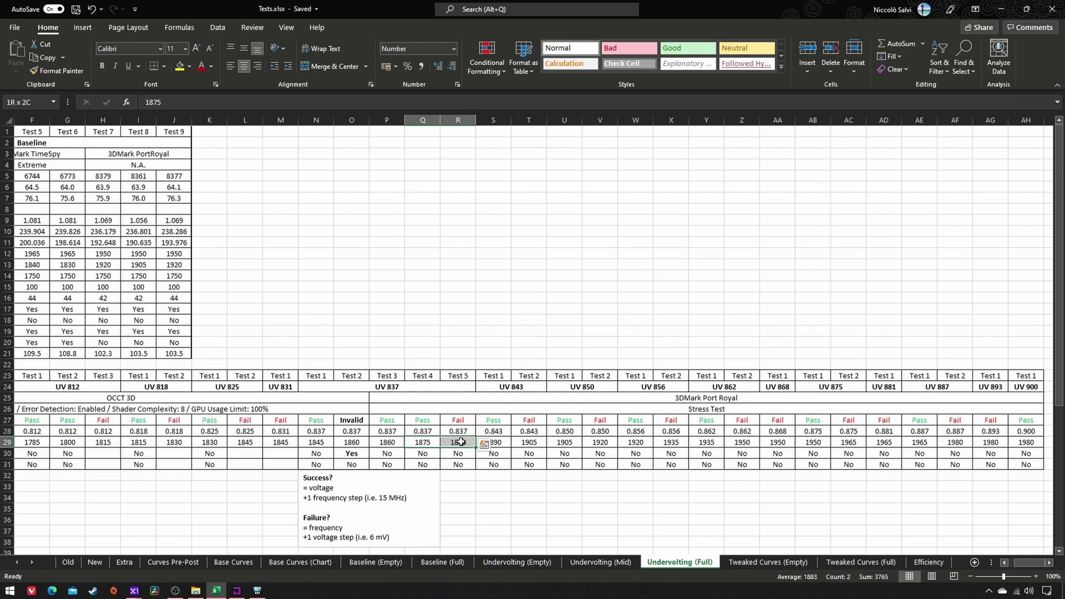
left_click(991, 420)
left_click_drag(990, 442, 1019, 433)
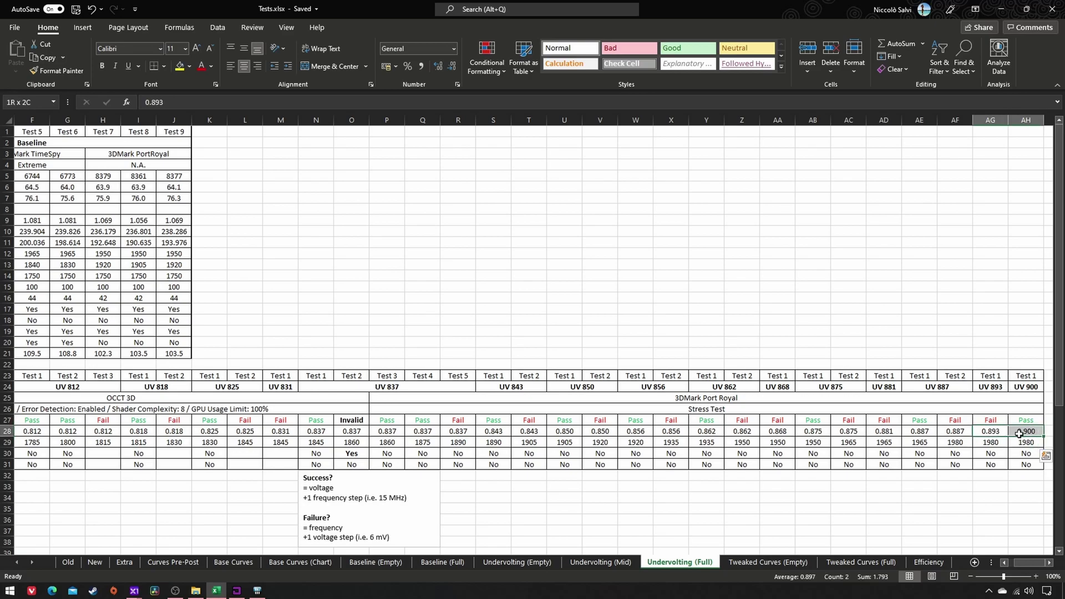
left_click(1032, 420)
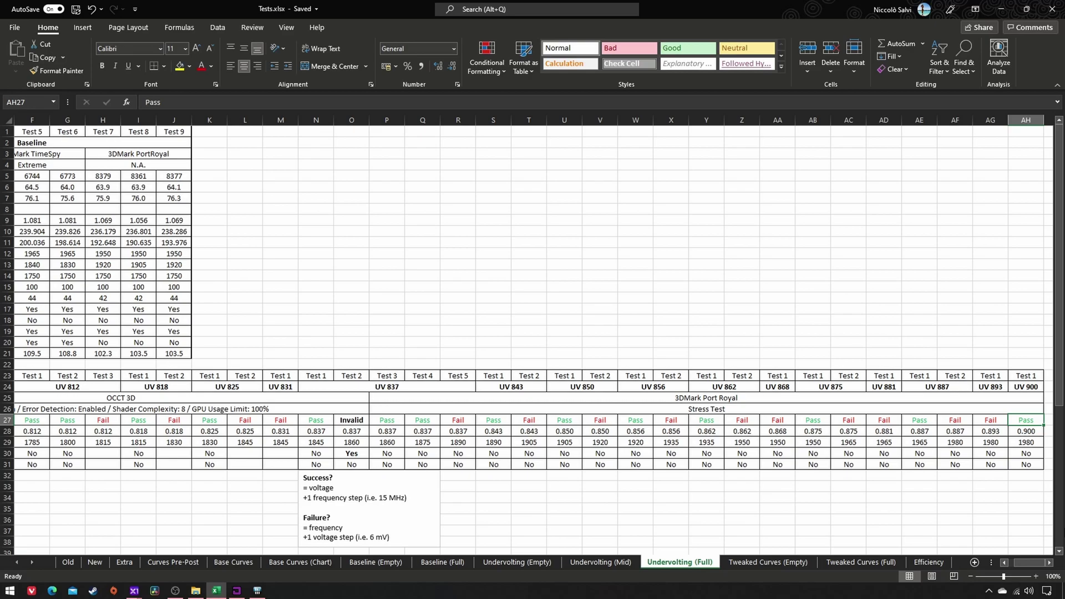
- Scroll down to the mV/Default/Tweaked/Safe summary table and select its mV and Default columns
scroll(1029, 563, "left", 2)
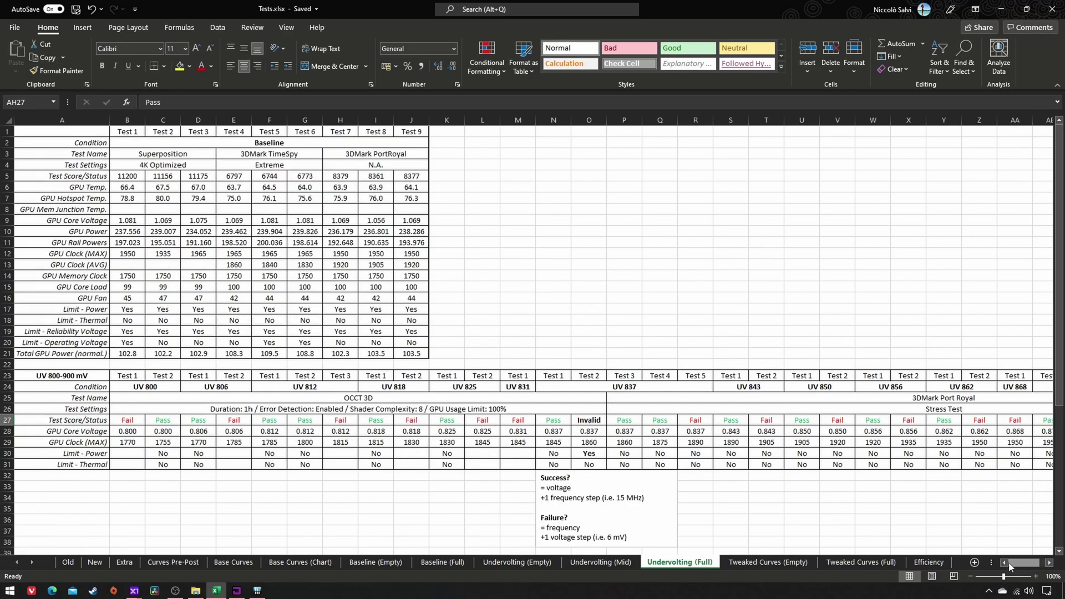
left_click_drag(1061, 384, 1061, 529)
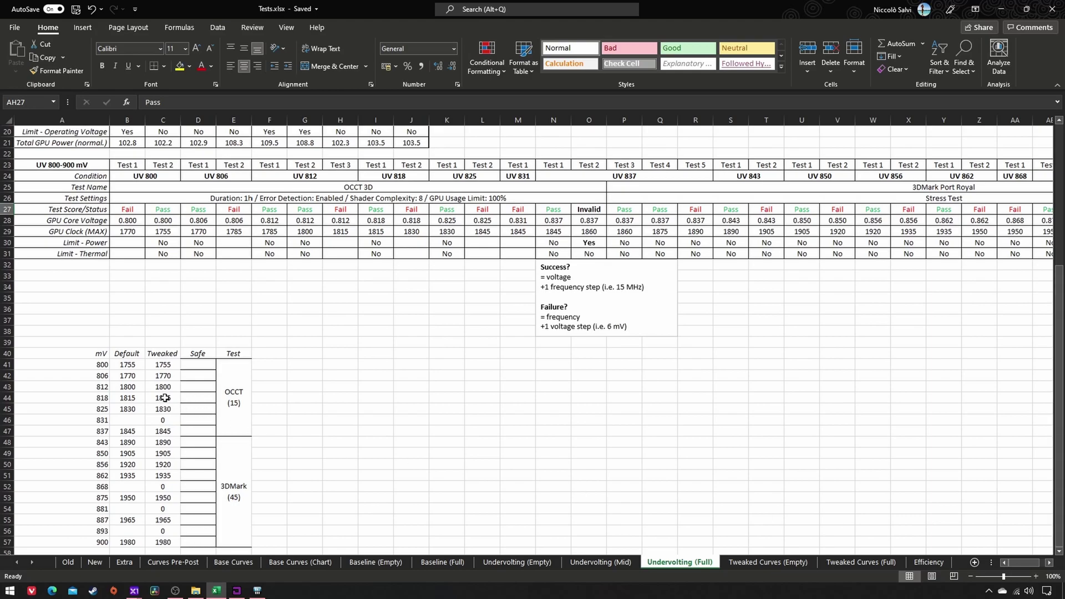
left_click_drag(88, 354, 131, 545)
left_click(342, 486)
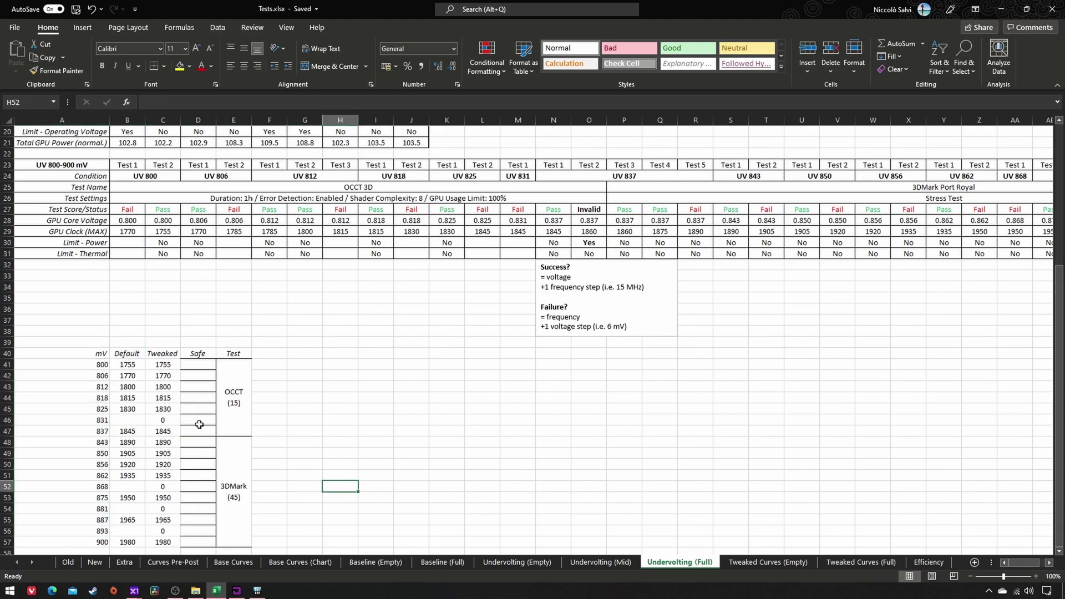
- Locate the empty default clocks for 831, 868, 881 and 893 mV and check the 1845 and 1875 clocks
left_click(139, 420)
left_click(130, 487)
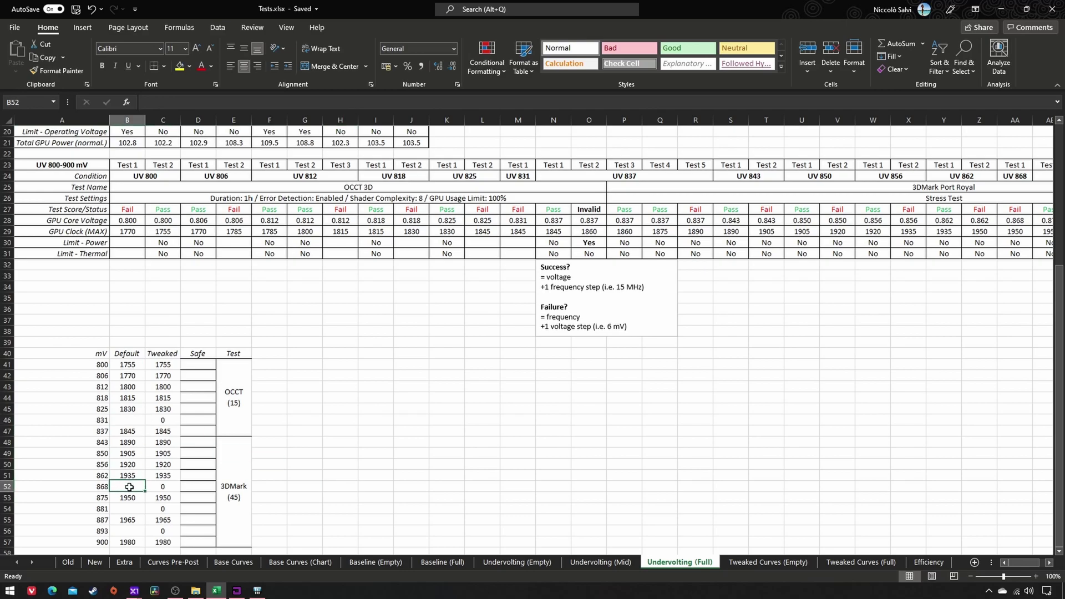
left_click(130, 507)
left_click(129, 530)
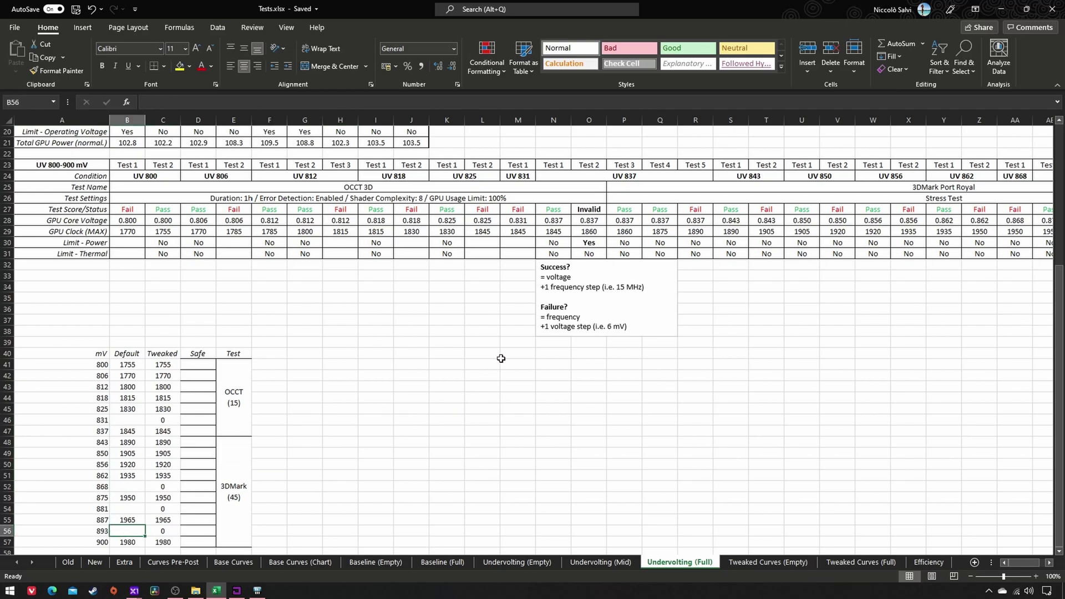
left_click(550, 232)
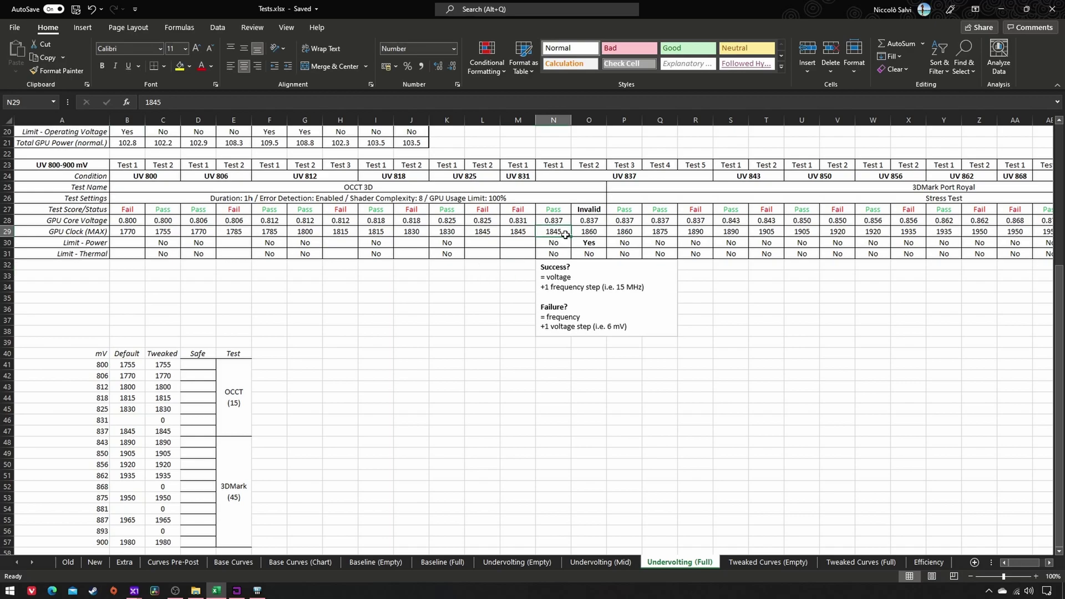
left_click(656, 231)
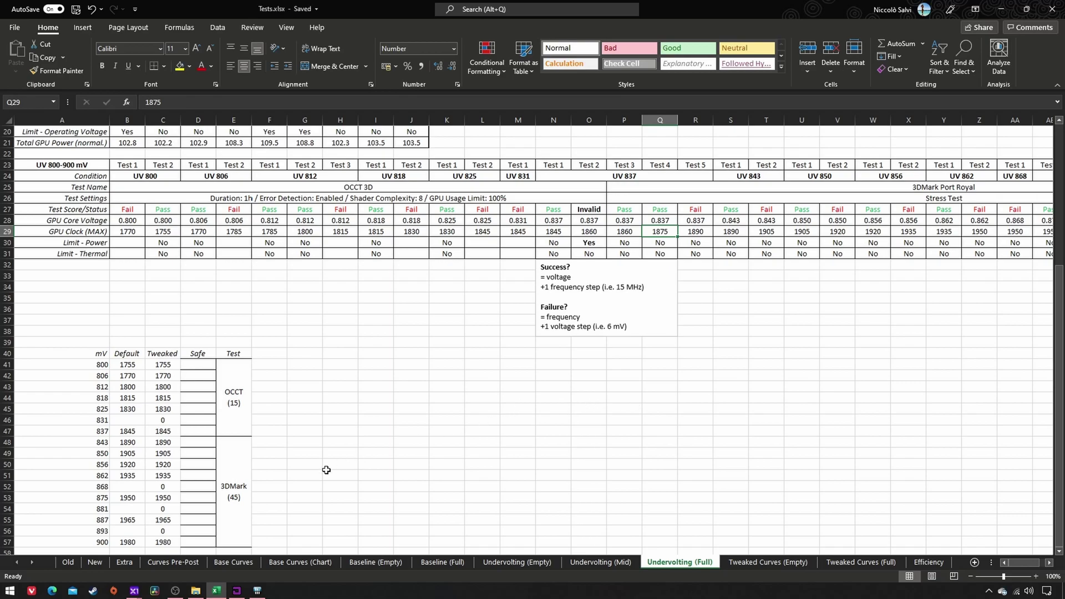
- Enter default clocks 1830, 1935, 1950 and 1965 in B46, B52, B54 and B56
left_click(137, 420)
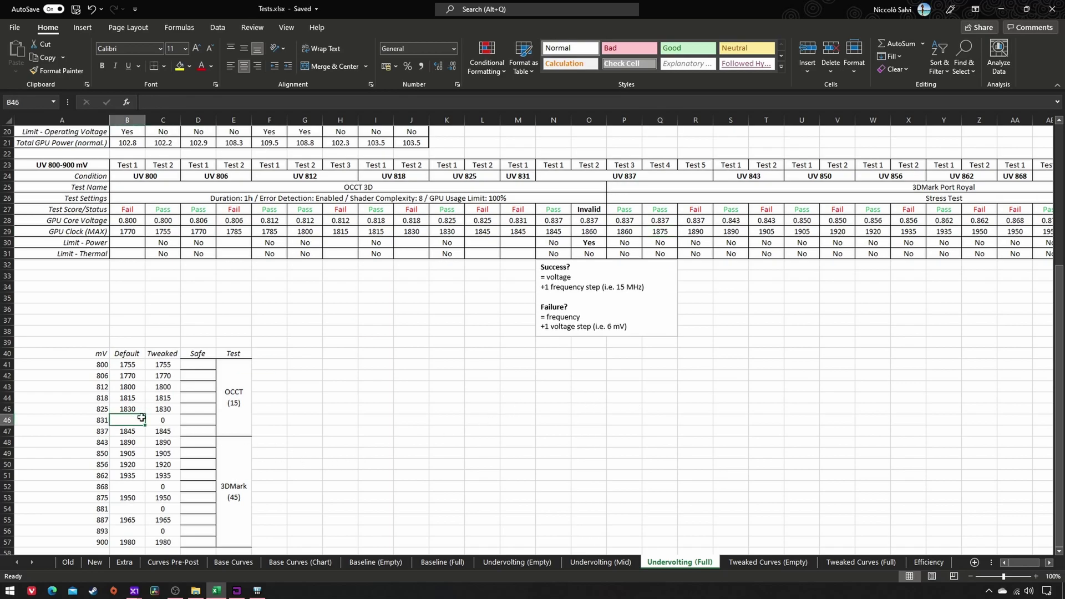
type("1830")
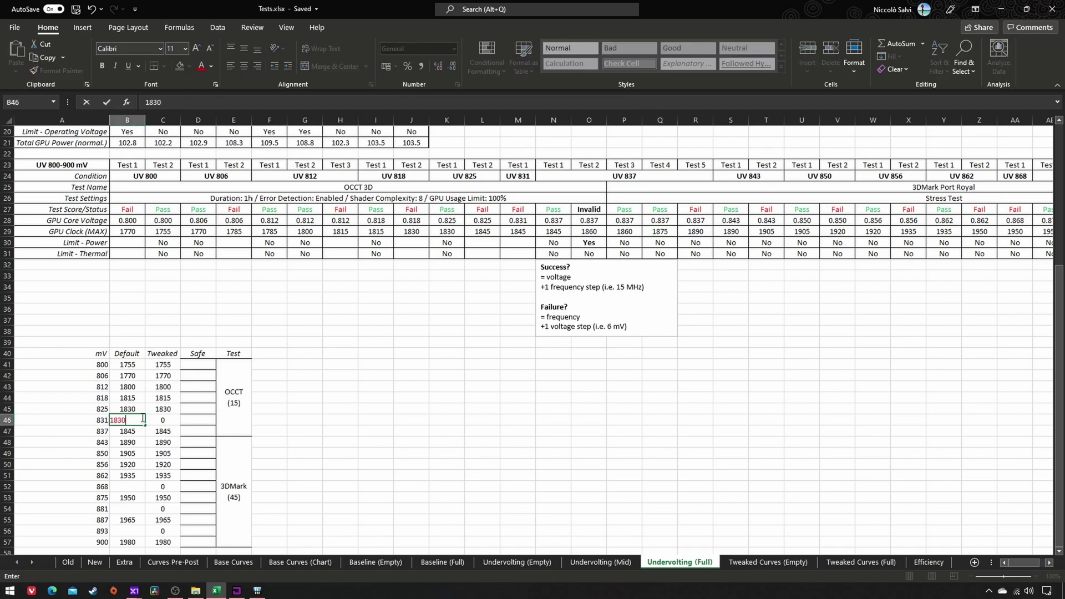
left_click(135, 486)
type("1935")
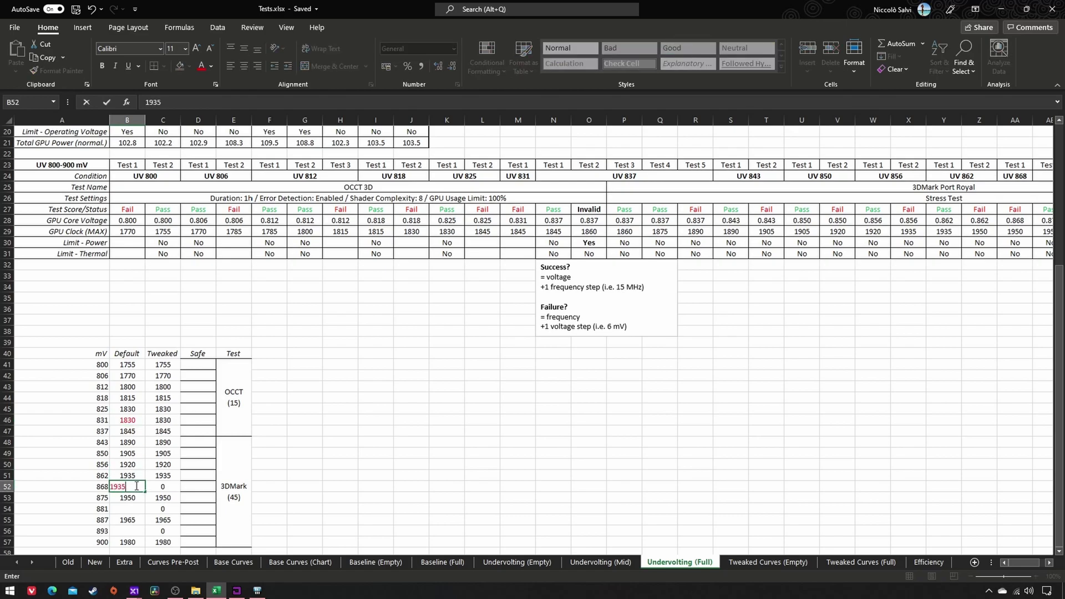
key("Return")
left_click(141, 509)
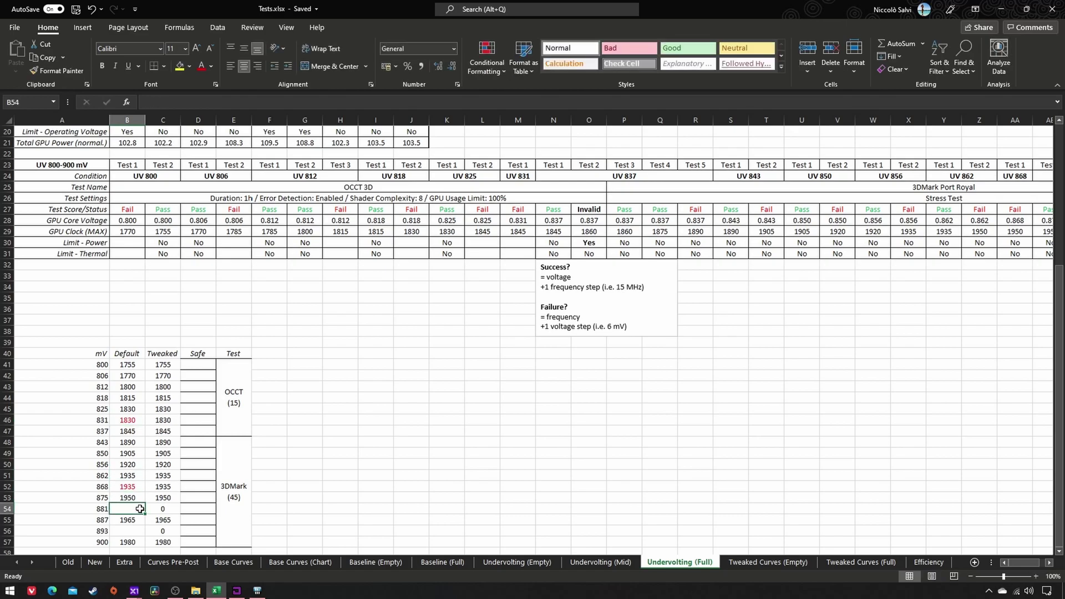
type("1950")
key("Return")
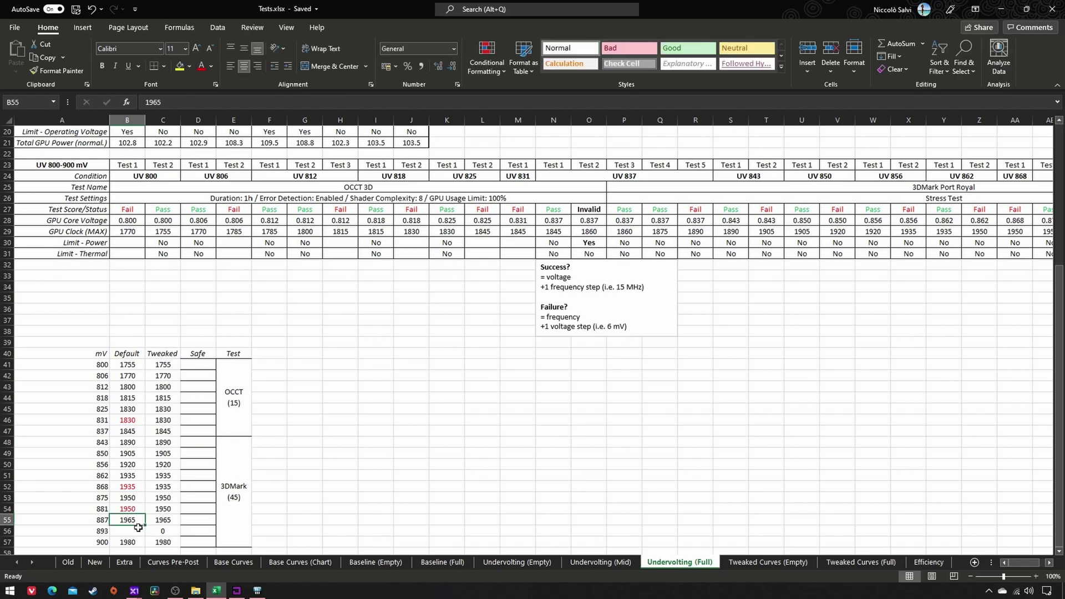
left_click(137, 531)
type("1965")
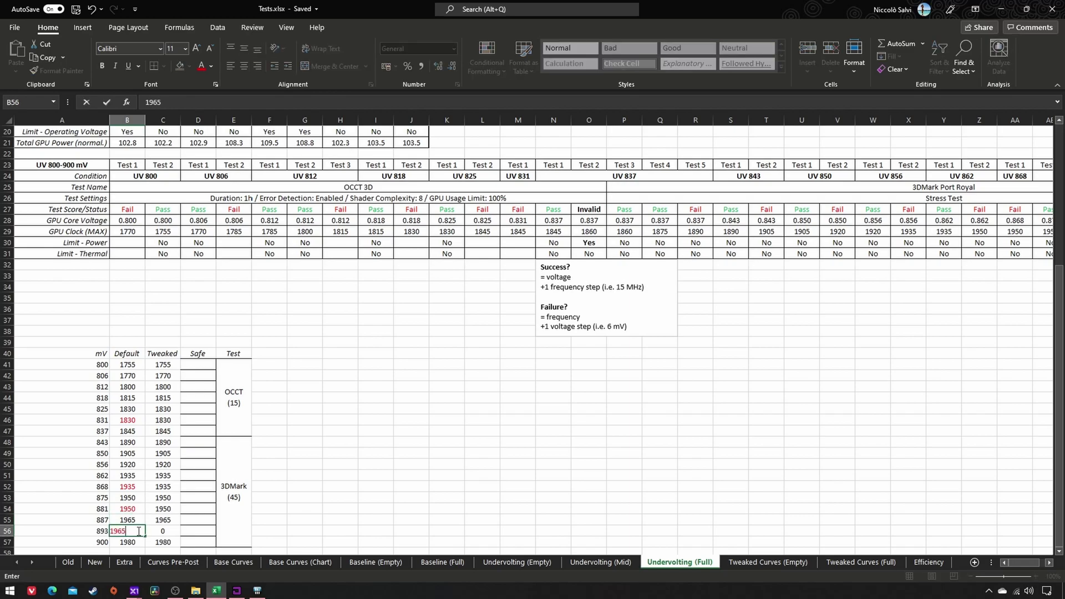
left_click(319, 487)
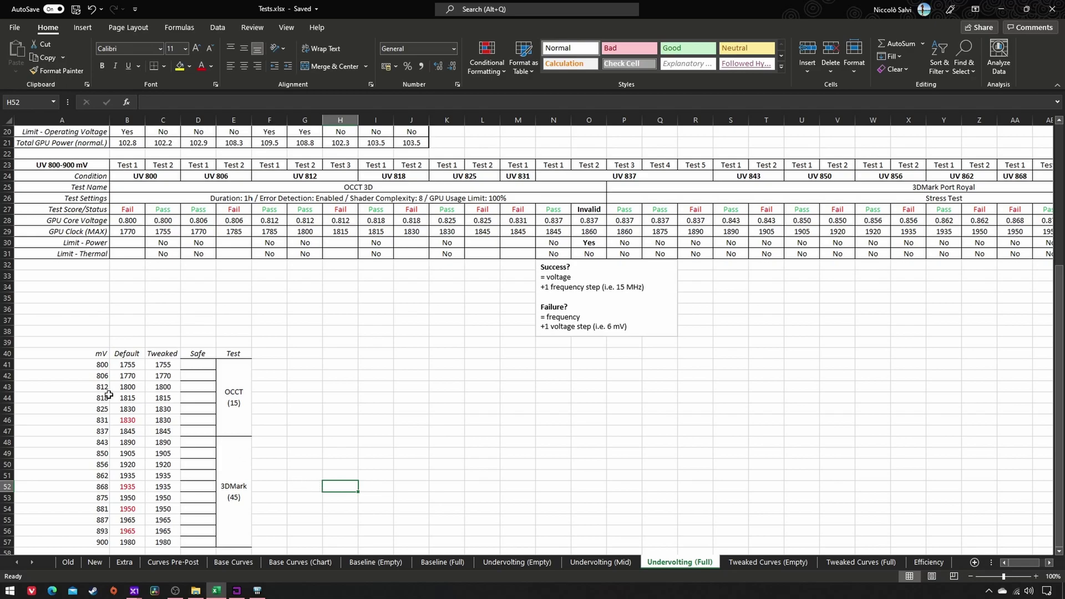
- Enter a safety margin of 15 for the OCCT voltage points, D41 through D47
left_click(192, 367)
type("15")
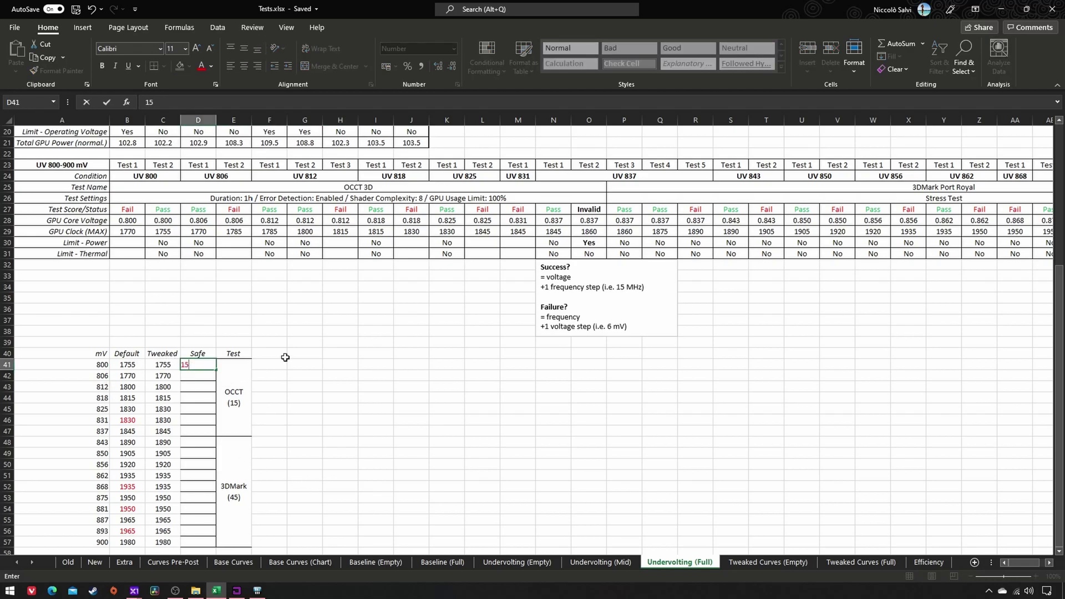
left_click(341, 364)
left_click(210, 366)
left_click_drag(216, 370, 219, 434)
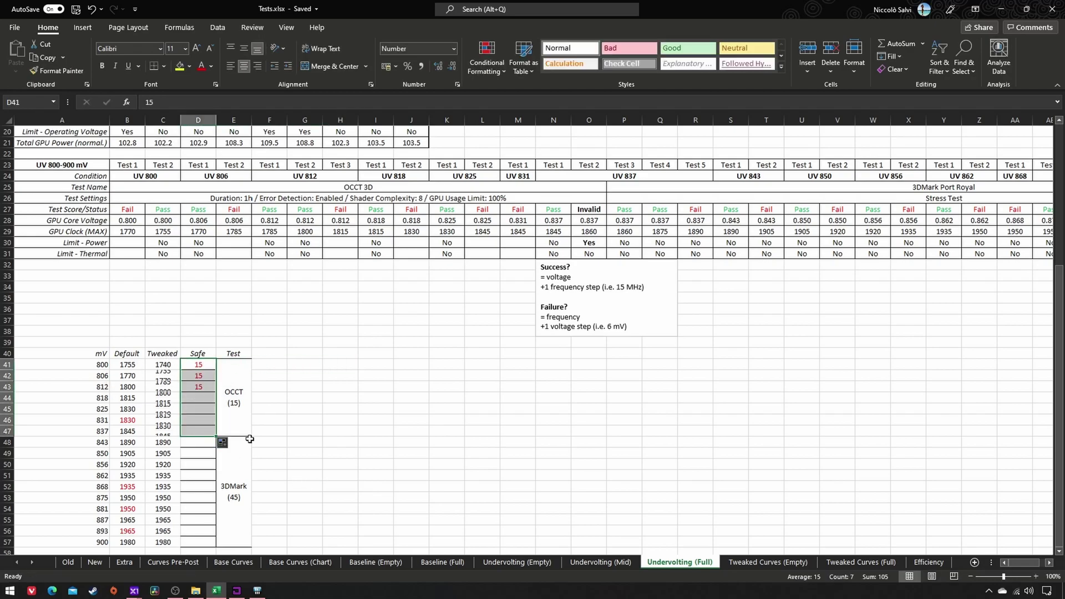
left_click(303, 444)
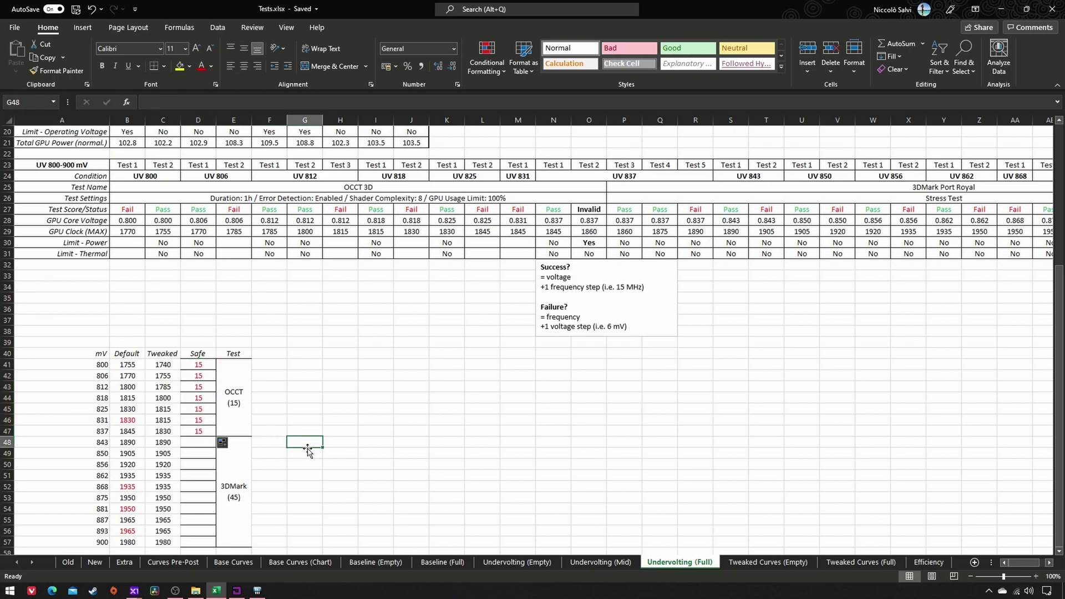
- Enter a 45 margin for the 3DMark points, D48 through D57, then select the Tweaked clocks C41:C57
left_click(201, 444)
type("45")
left_click(304, 459)
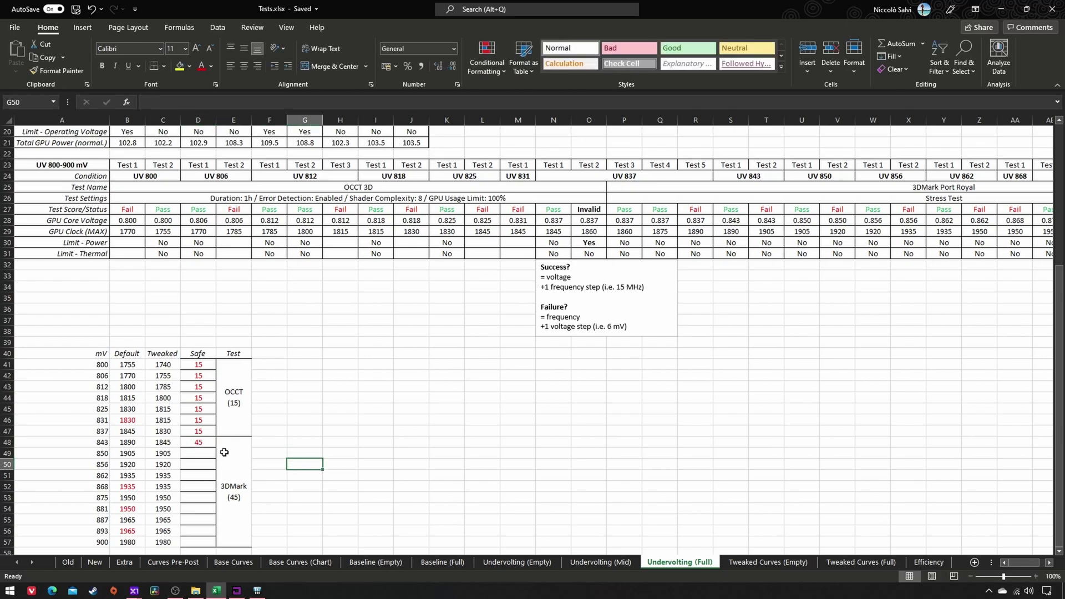
left_click(199, 443)
left_click_drag(216, 448, 219, 548)
left_click(292, 506)
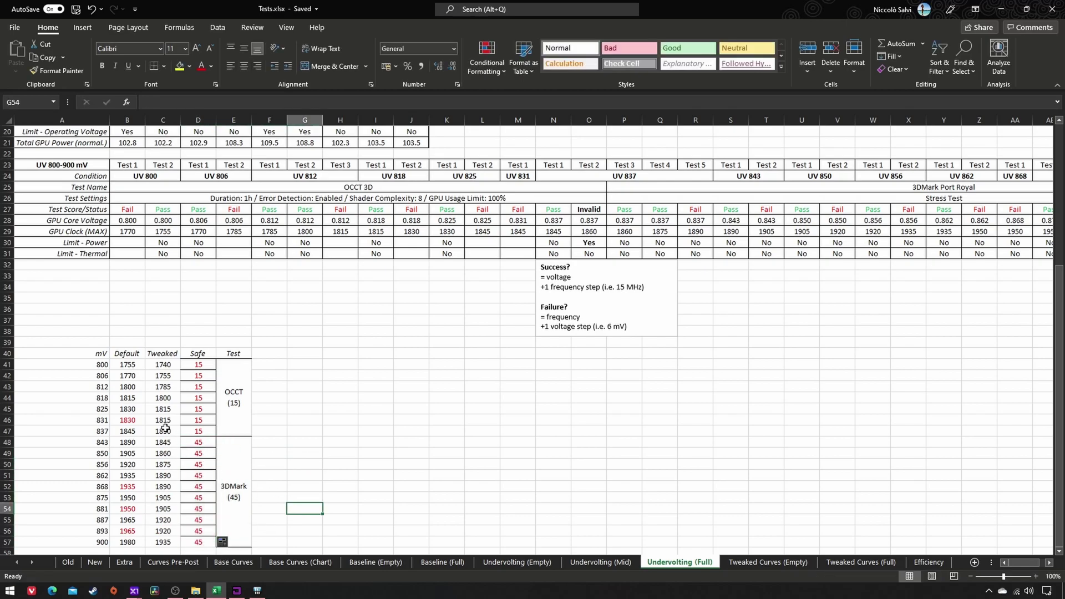
left_click_drag(163, 365, 162, 543)
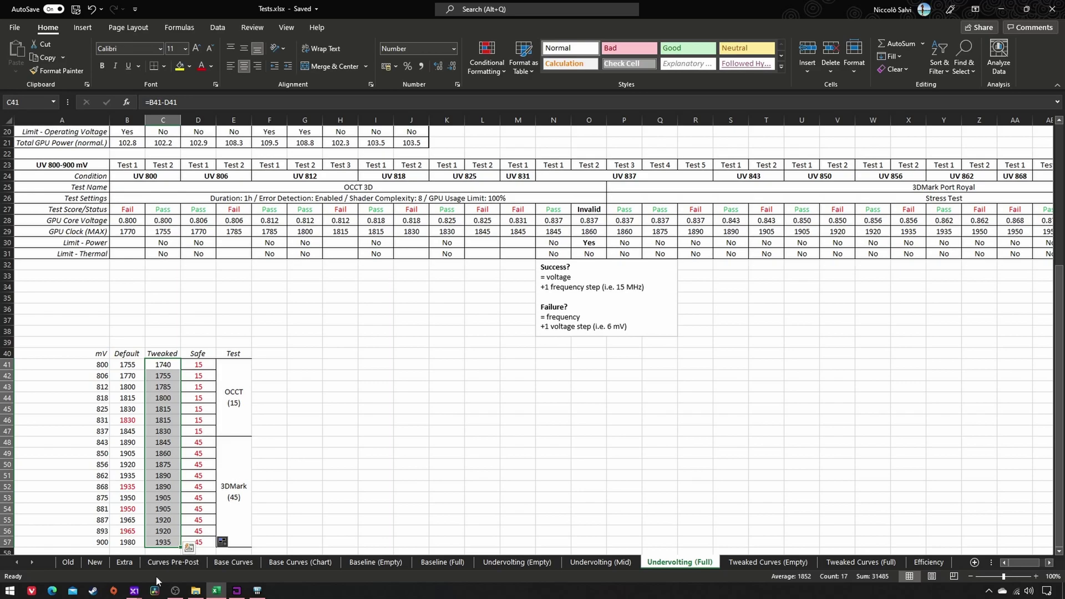
- Load the saved undervolt profile in Precision X1, giving a smooth, flat-topped VF curve
left_click(134, 590)
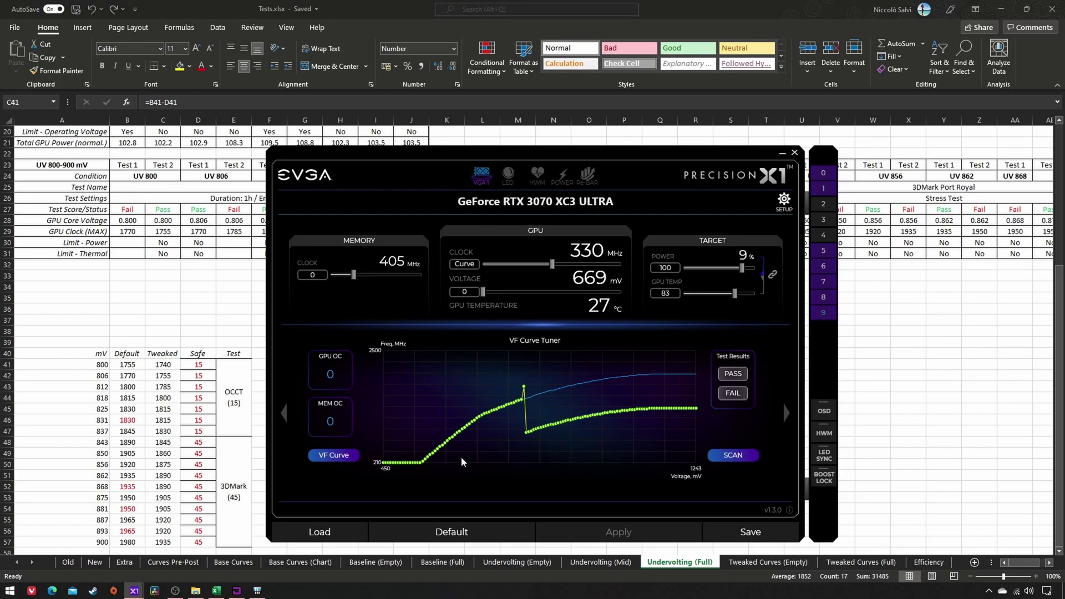
left_click(329, 531)
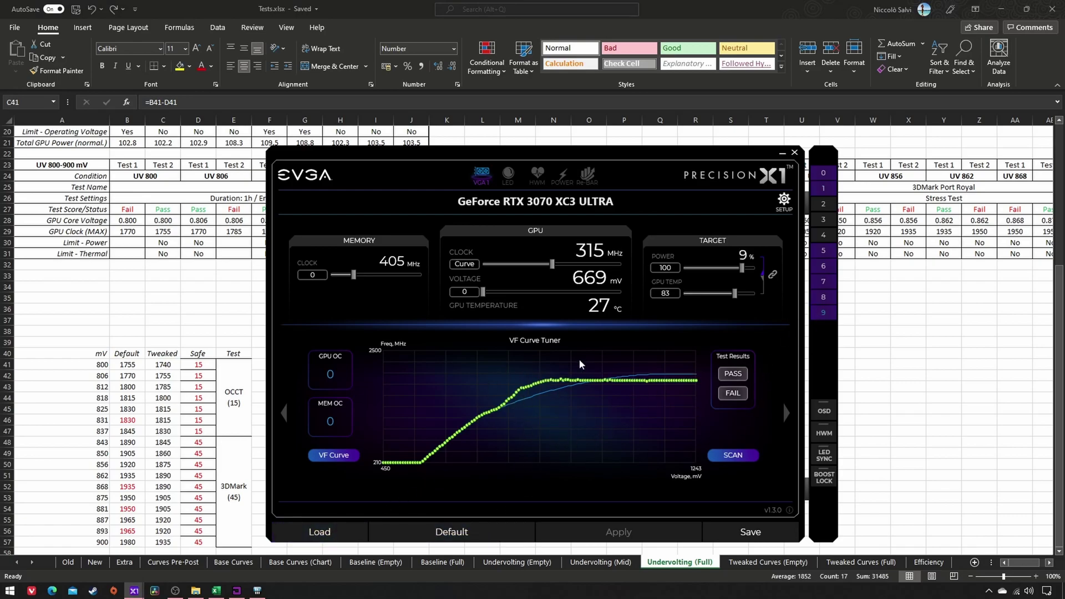